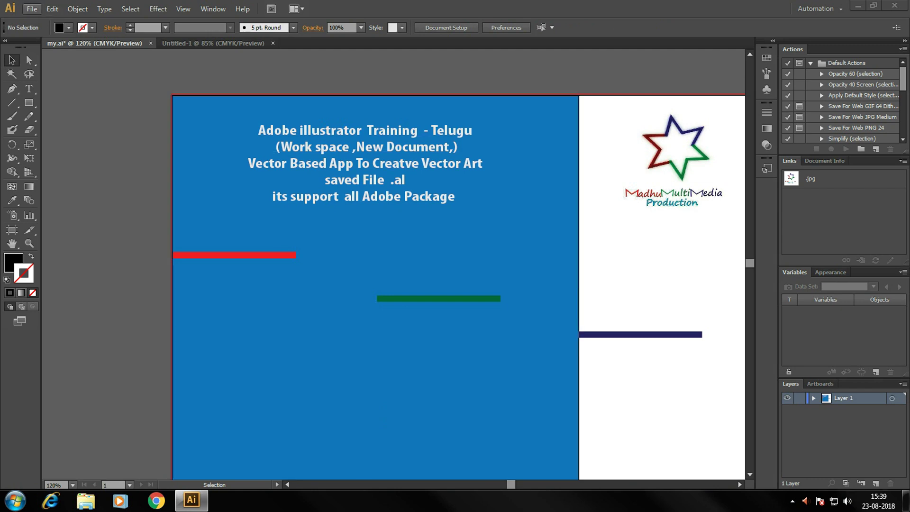
# - Open the File menu to begin a new document
pyautogui.click(32, 9)
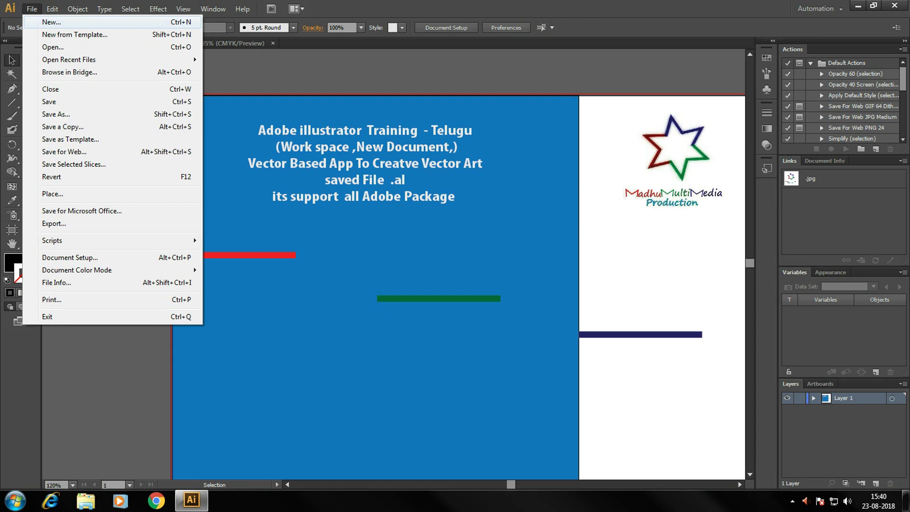
# - Start a new document named mm and preview the Print, Web, Devices and Video and Film profiles
pyautogui.click(51, 22)
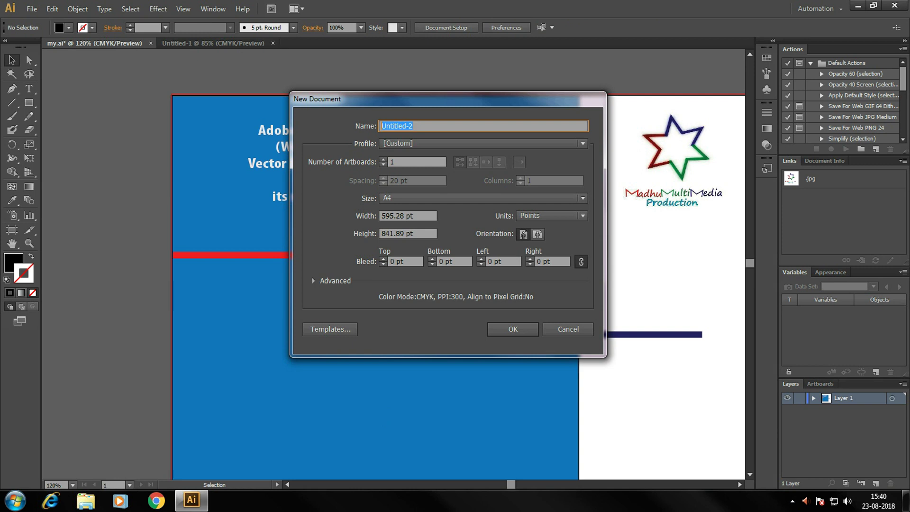
pyautogui.write('mm')
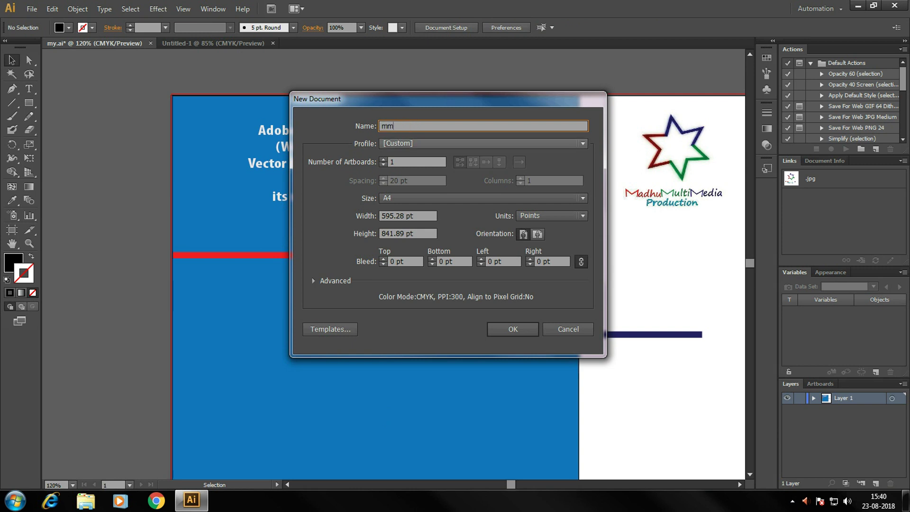
pyautogui.click(426, 143)
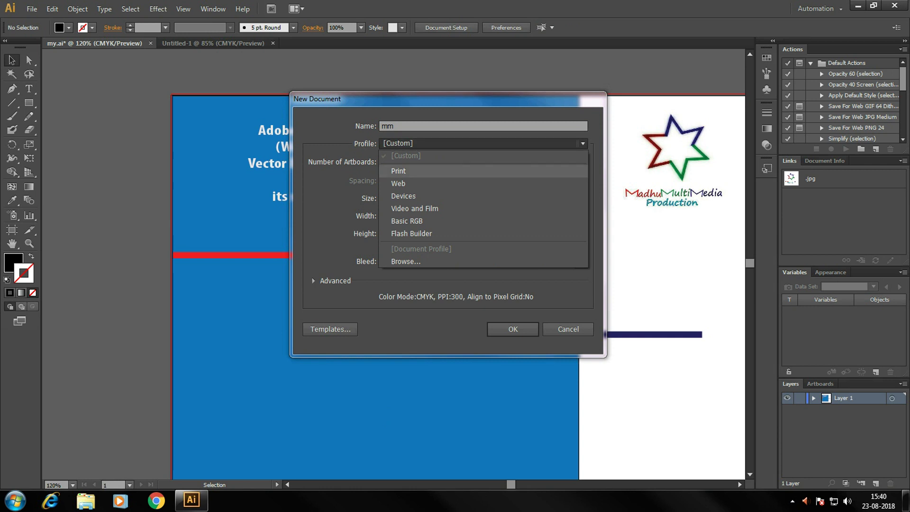
pyautogui.click(398, 171)
pyautogui.click(473, 144)
pyautogui.click(398, 183)
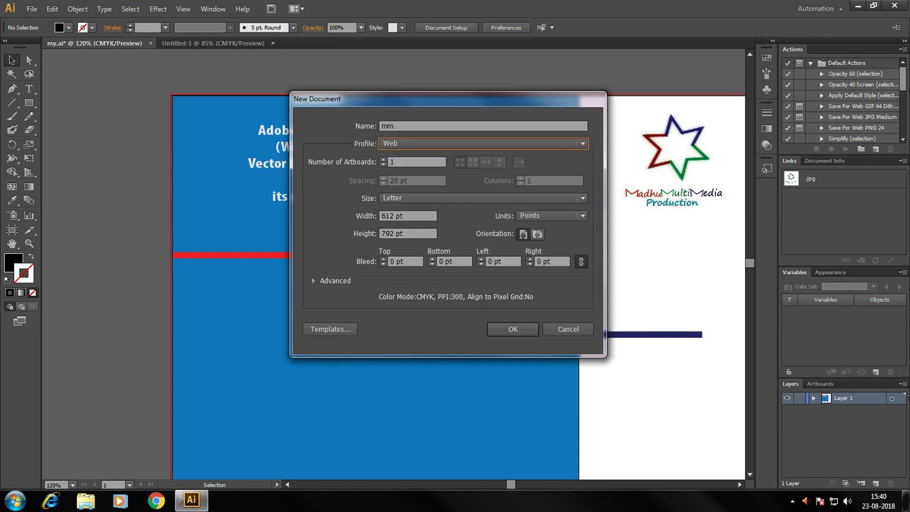
pyautogui.click(473, 143)
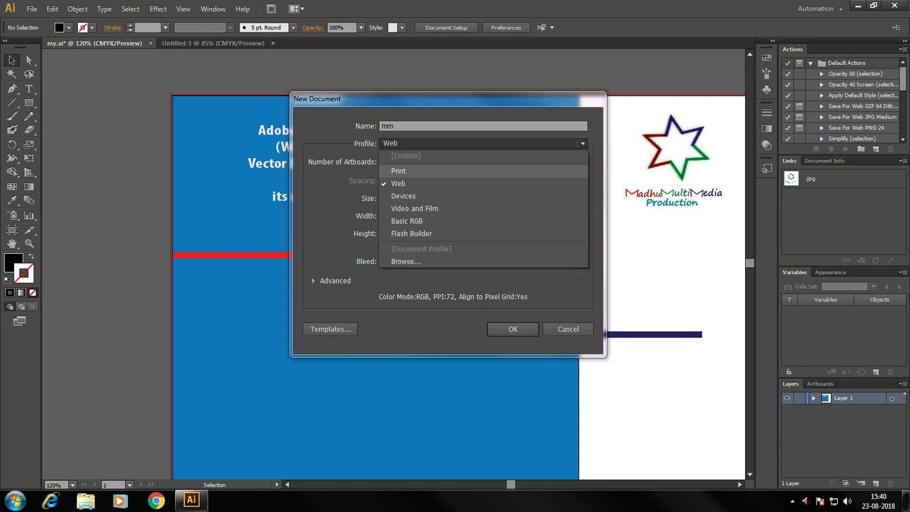
pyautogui.click(403, 195)
pyautogui.click(474, 143)
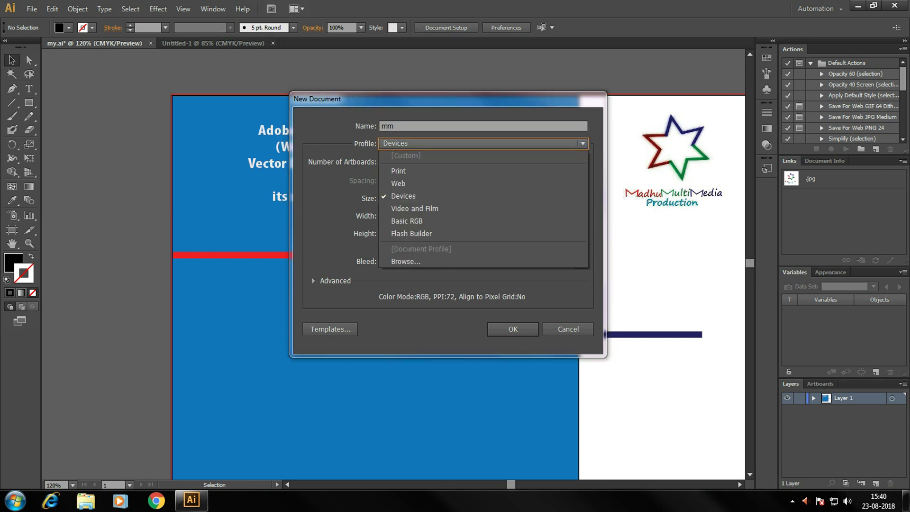
pyautogui.click(411, 208)
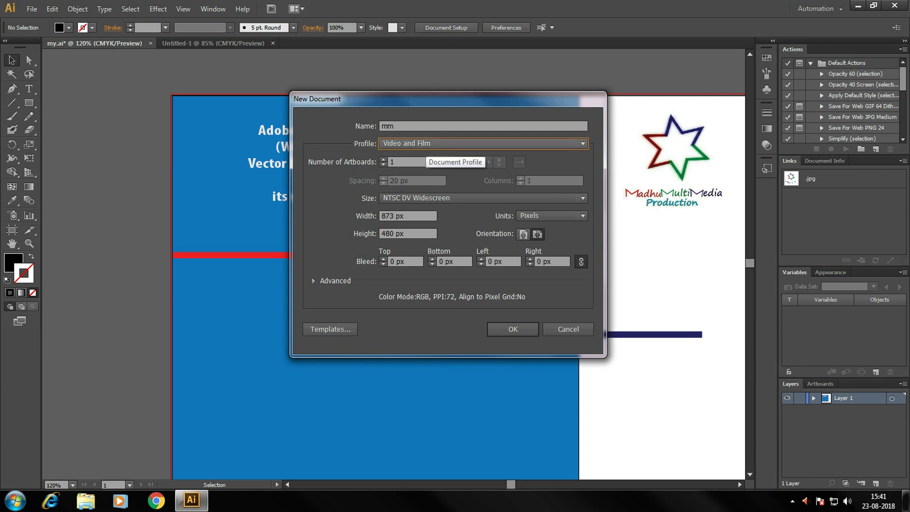
# - Set the profile back to Print and create the Letter-size mm document
pyautogui.click(474, 143)
pyautogui.click(398, 171)
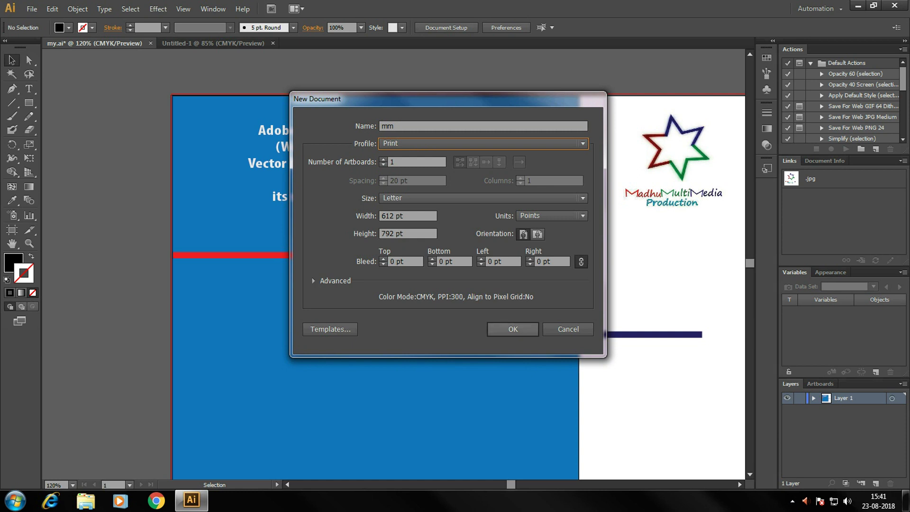
pyautogui.click(513, 329)
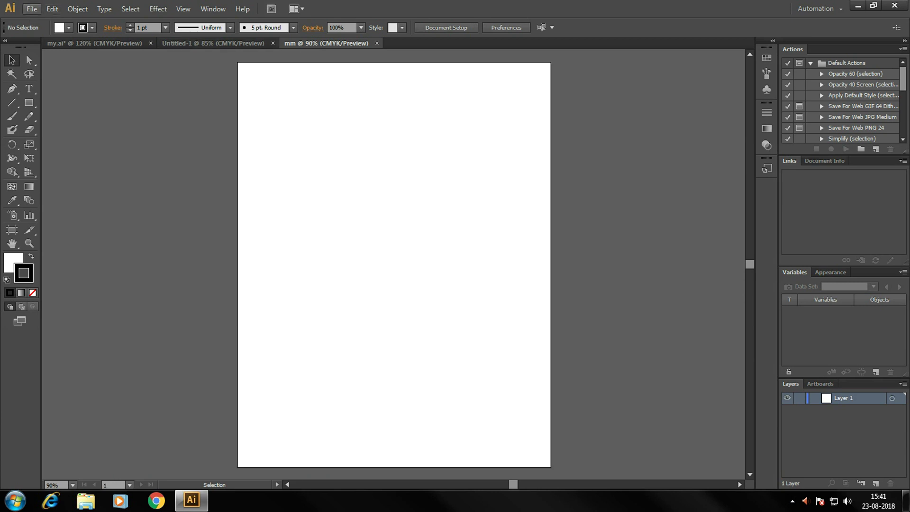
pyautogui.click(32, 9)
# - Create Untitled-3 with 2 artboards at A4 size, side by side
pyautogui.click(52, 21)
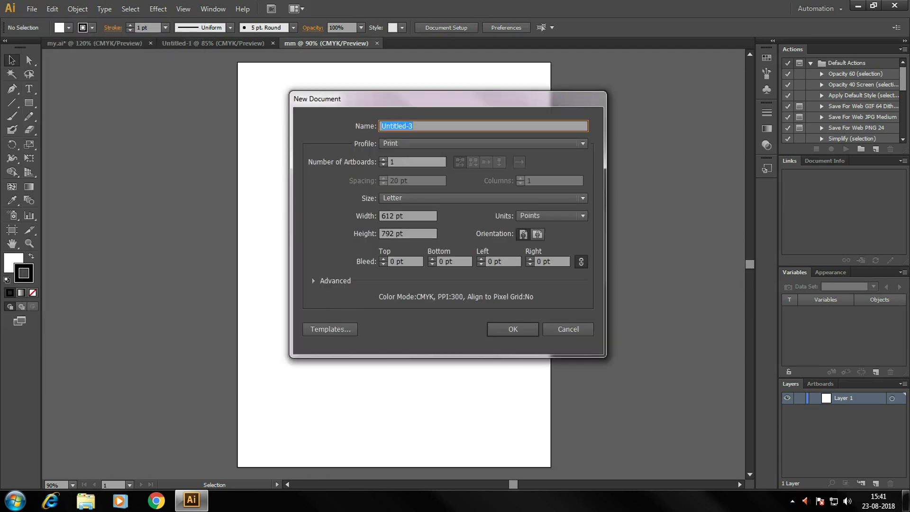
pyautogui.press('Tab')
pyautogui.write('2')
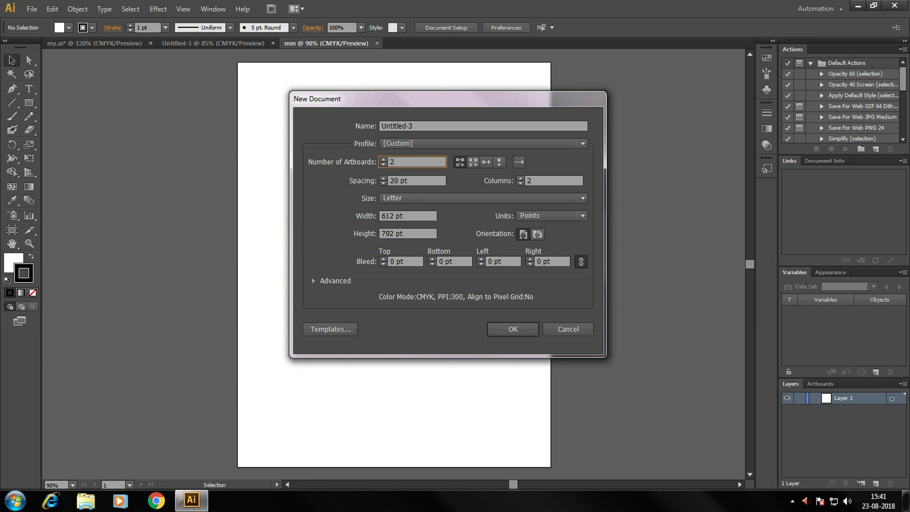
pyautogui.click(479, 198)
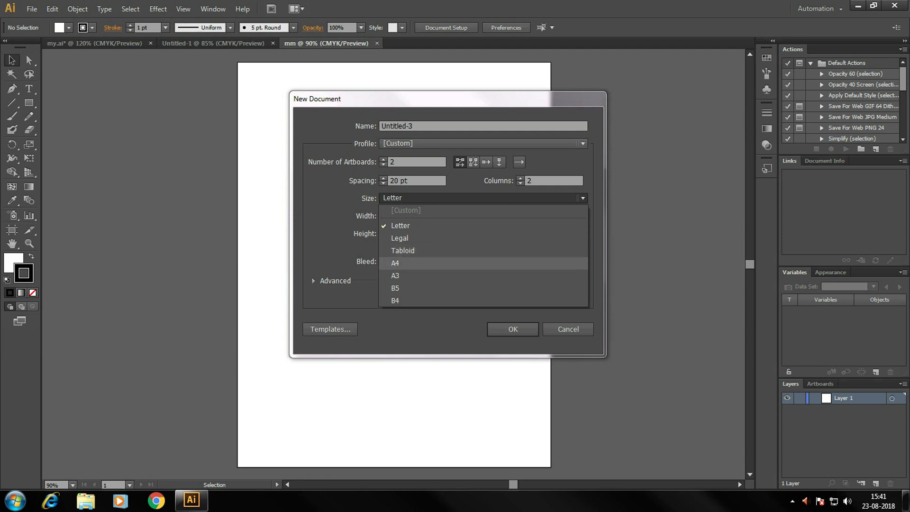
pyautogui.click(395, 263)
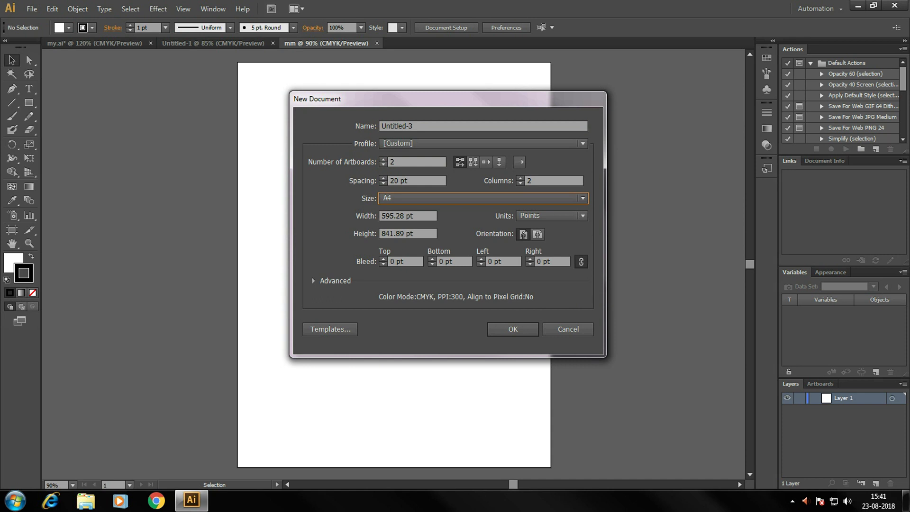
pyautogui.press('Return')
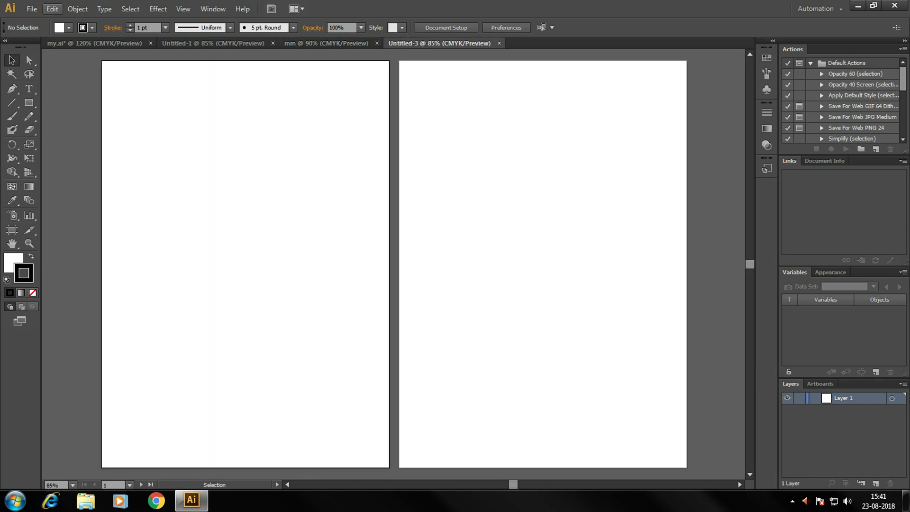
# - Create Untitled-4 with 100 A4 artboards arranged in 10 columns
pyautogui.click(32, 8)
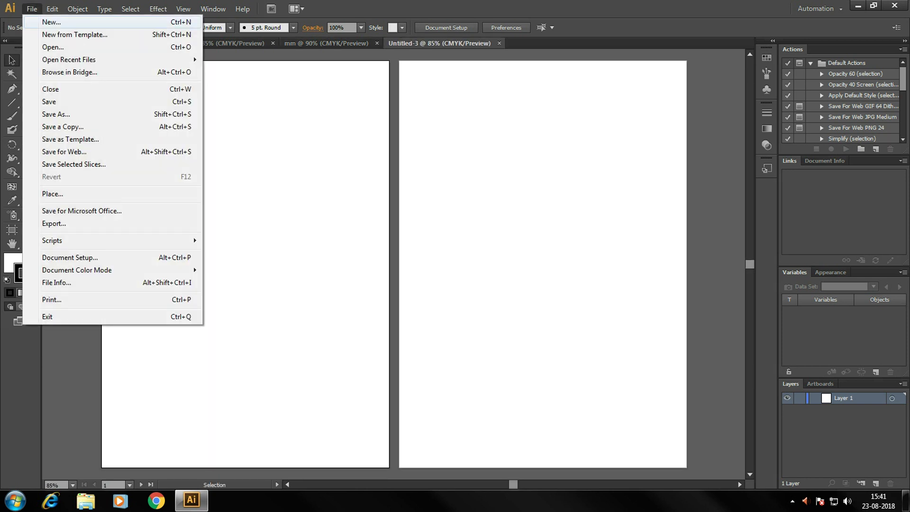
pyautogui.click(51, 22)
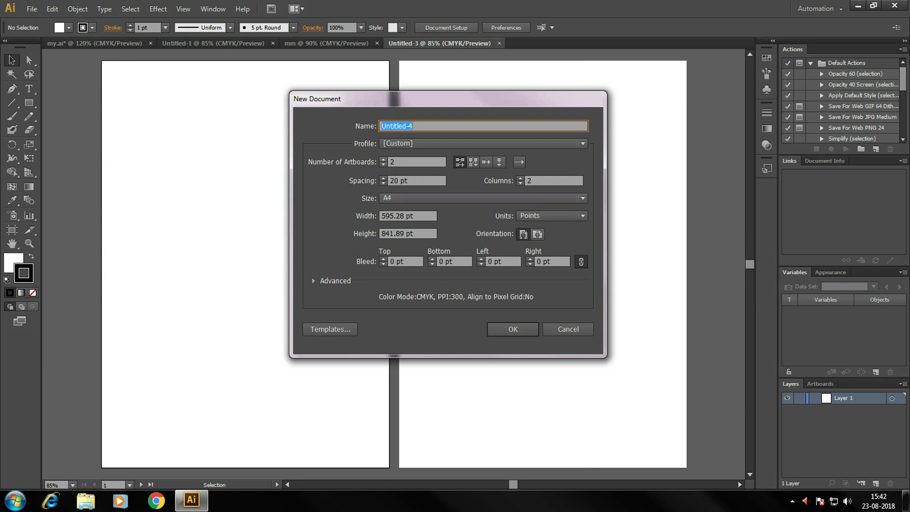
pyautogui.press('Tab')
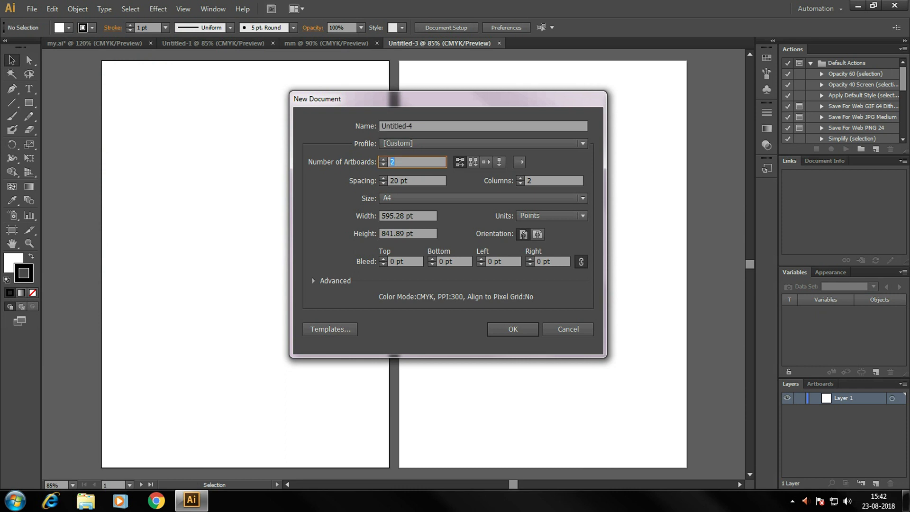
pyautogui.write('100')
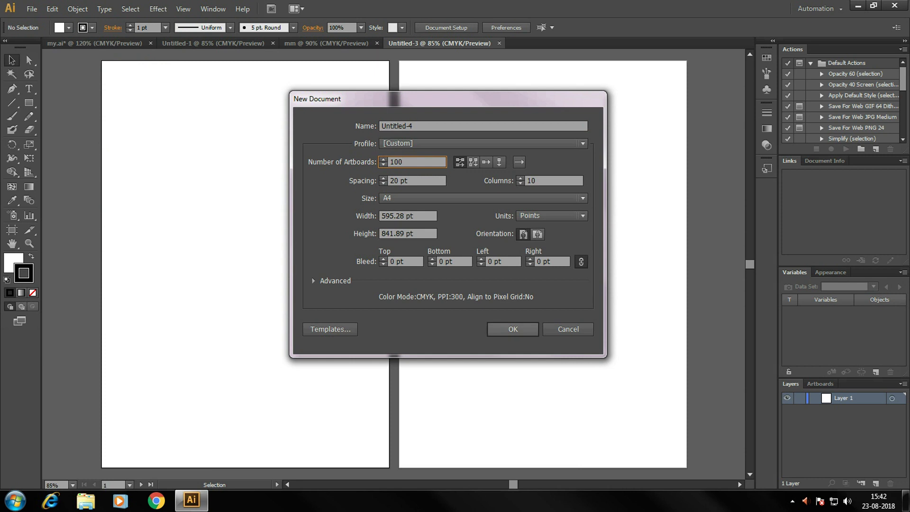
pyautogui.click(513, 328)
pyautogui.press('Return')
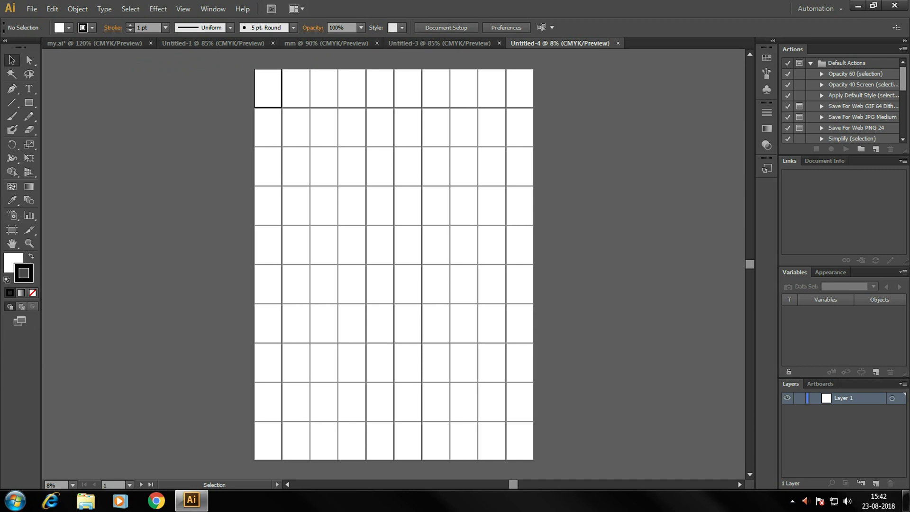
# - Make the second and third artboards active and zoom in on the top-left artboards
pyautogui.click(287, 85)
pyautogui.hotkey('shift', 'pagedown')
pyautogui.press('z')
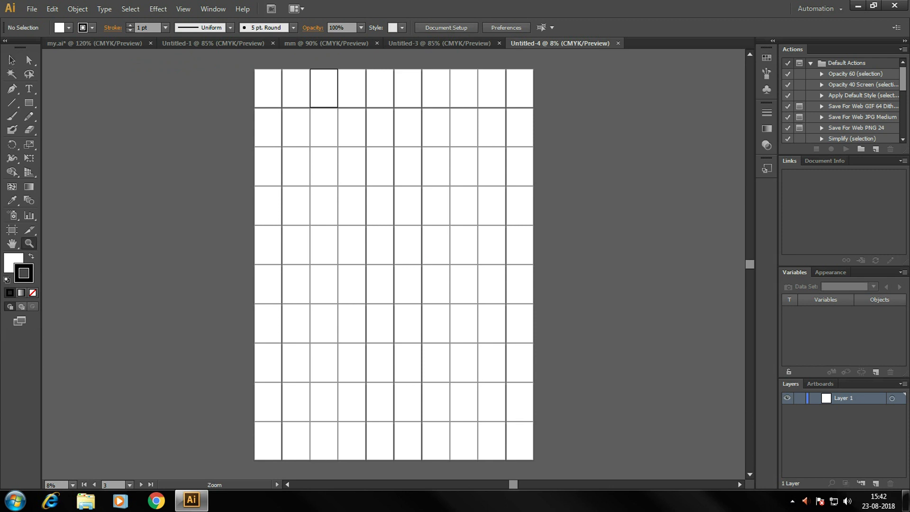
pyautogui.moveTo(255, 70); pyautogui.dragTo(293, 126)
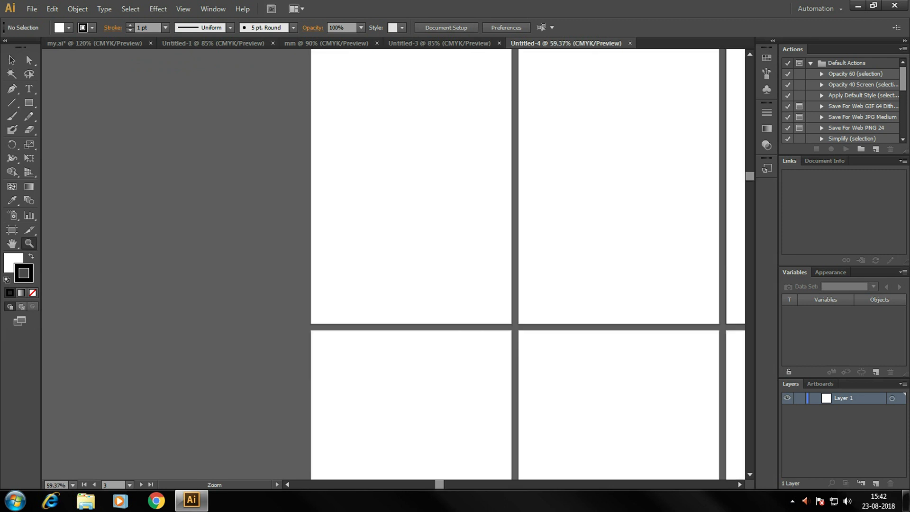
pyautogui.scroll(5, 526, 266)
pyautogui.scroll(1, 526, 266)
pyautogui.moveTo(296, 166); pyautogui.dragTo(510, 447)
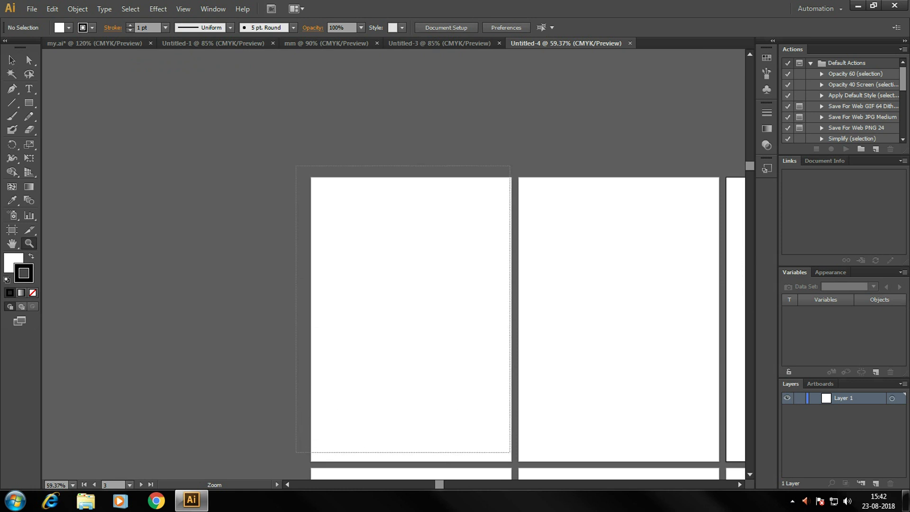
# - Magnify the left artboard closely, then bring up settings for another new document
pyautogui.moveTo(510, 448); pyautogui.dragTo(510, 453)
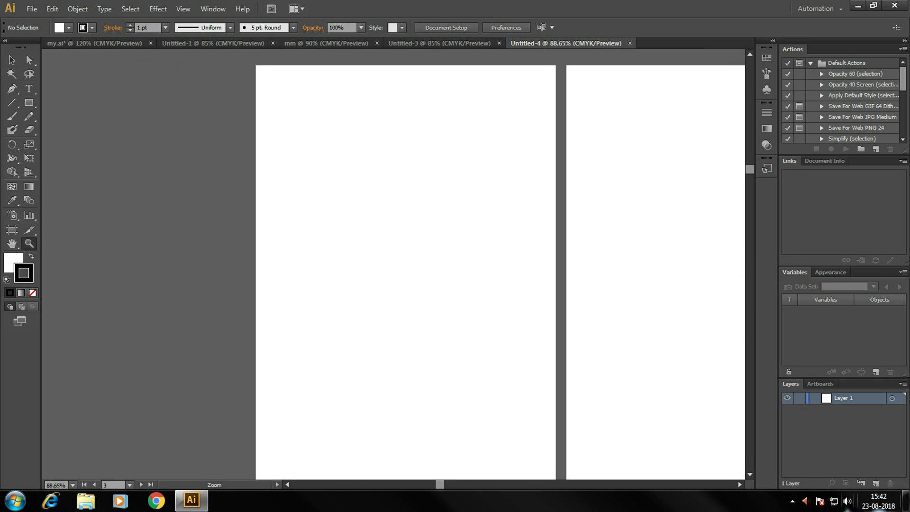
pyautogui.moveTo(416, 309); pyautogui.dragTo(344, 264)
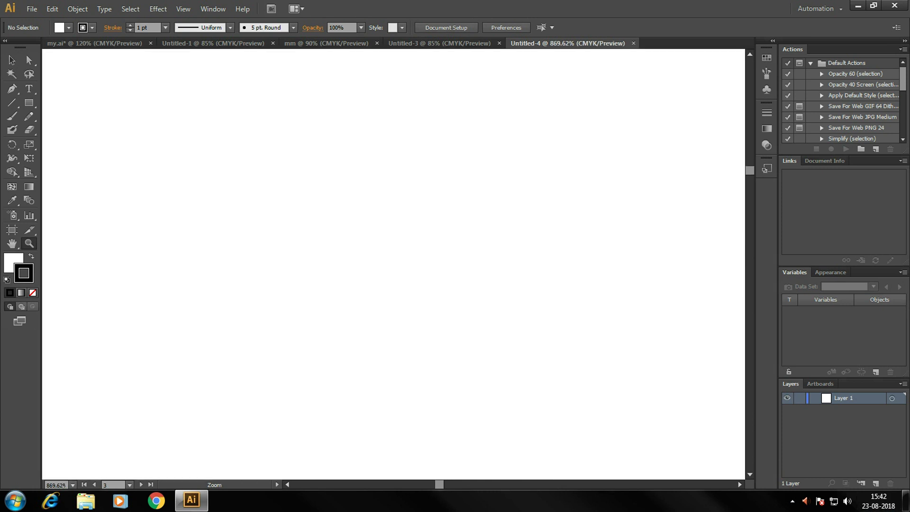
pyautogui.hotkey('ctrl', '+')
pyautogui.hotkey('alt', 'f')
pyautogui.press('Return')
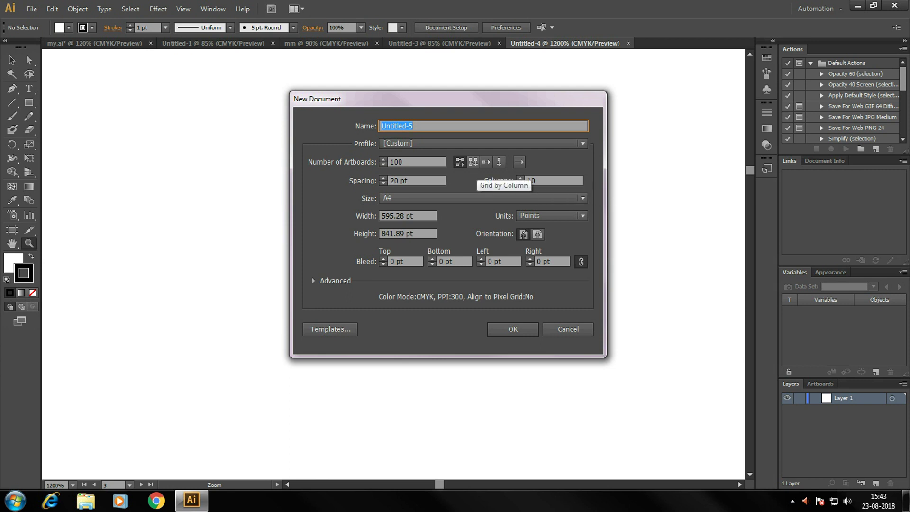
# - Create the 100-artboard document in Grid by Column layout, then close it
pyautogui.click(473, 162)
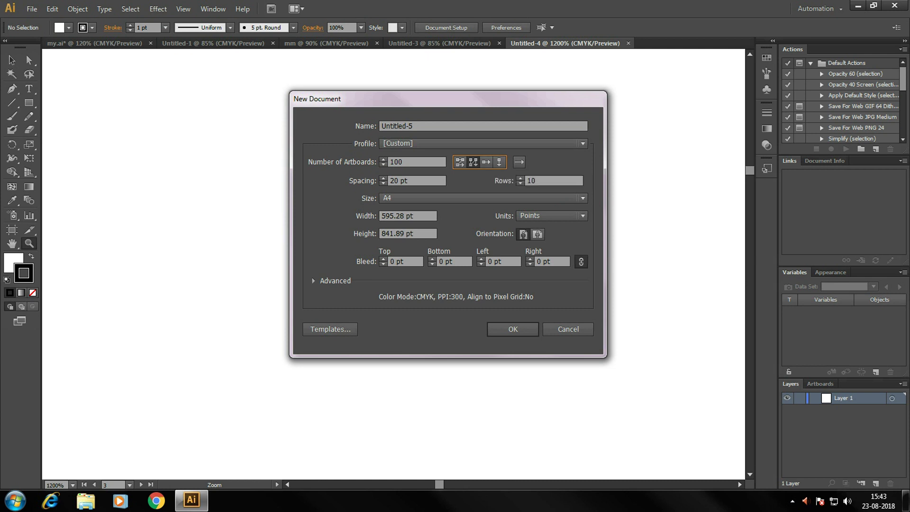
pyautogui.press('Return')
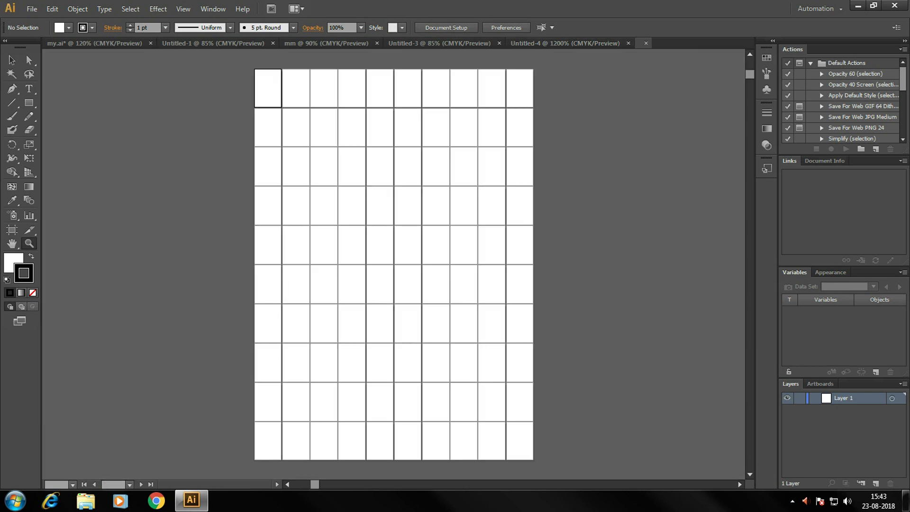
pyautogui.hotkey('ctrl', 'w')
# - Create Untitled-6 with 3 A4 artboards laid out Grid by Row in two columns
pyautogui.hotkey('ctrl', 'n')
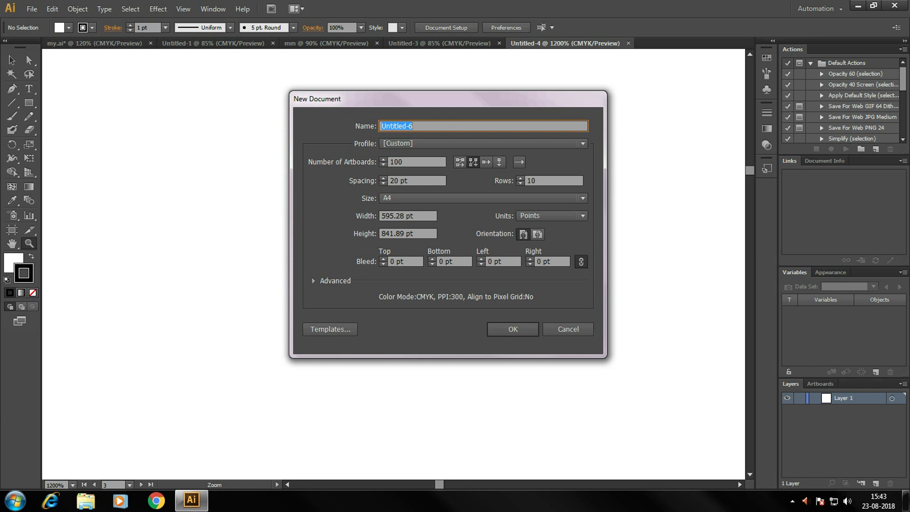
pyautogui.press('Tab')
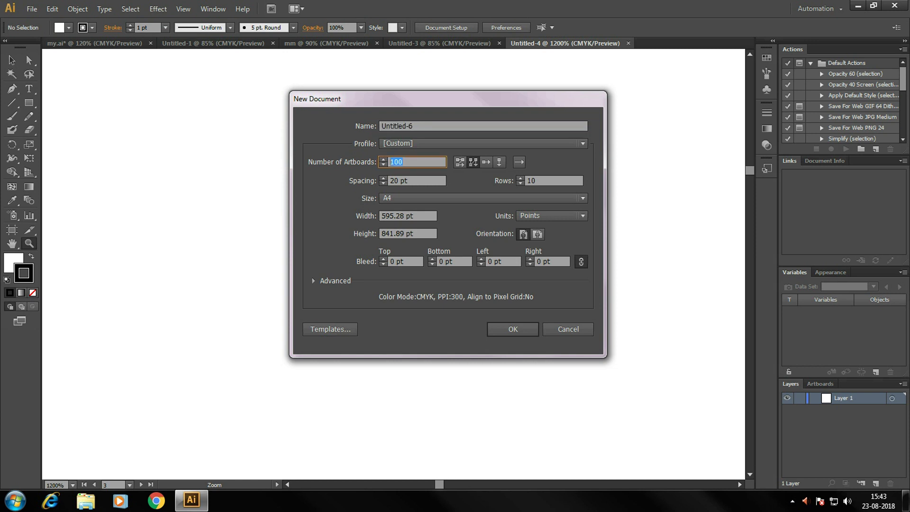
pyautogui.write('3')
pyautogui.click(459, 162)
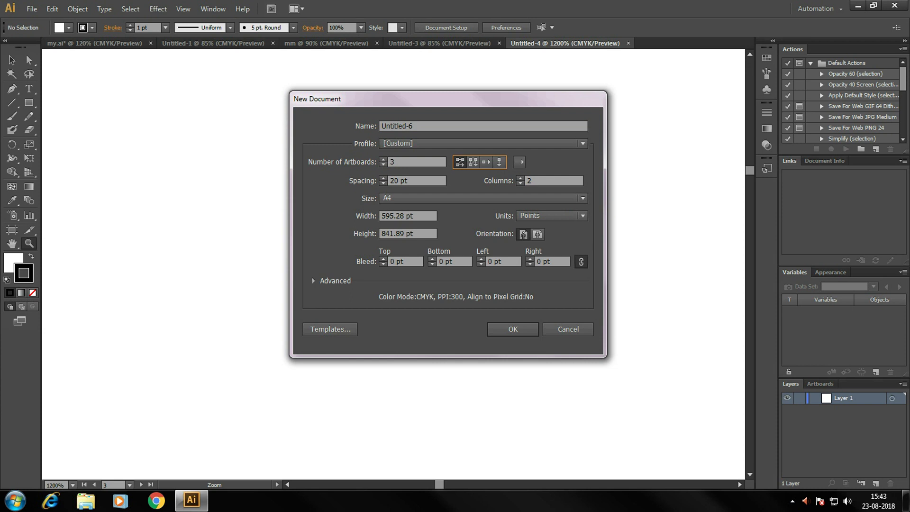
pyautogui.press('Return')
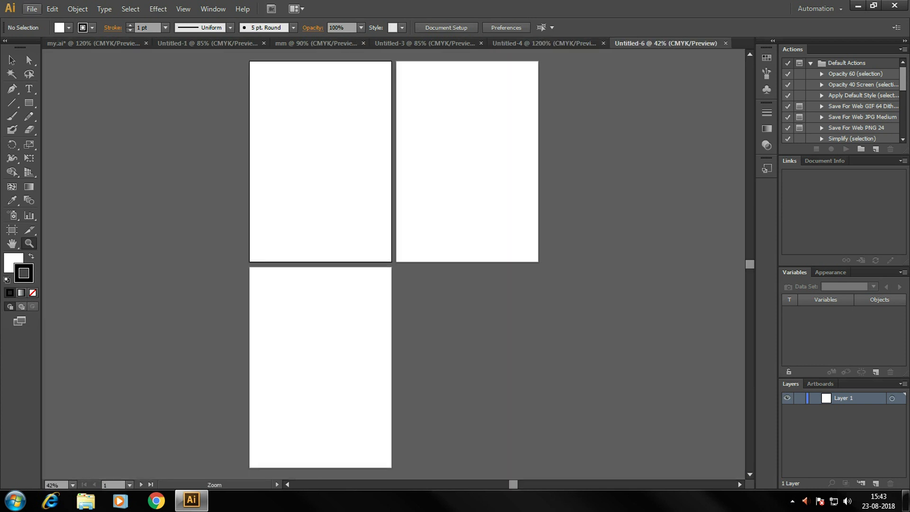
pyautogui.click(31, 9)
# - Create Untitled-8 with 6 A4 artboards in Grid by Column, three rows of two
pyautogui.click(38, 20)
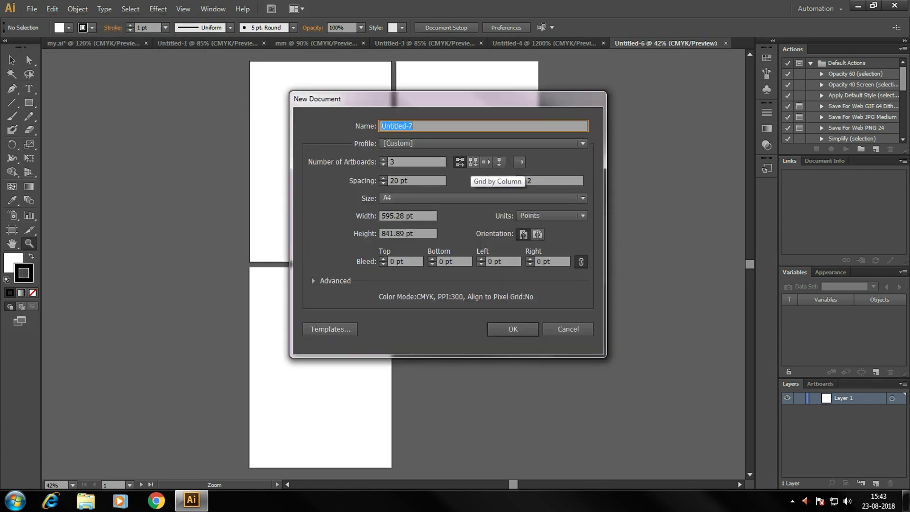
pyautogui.click(472, 162)
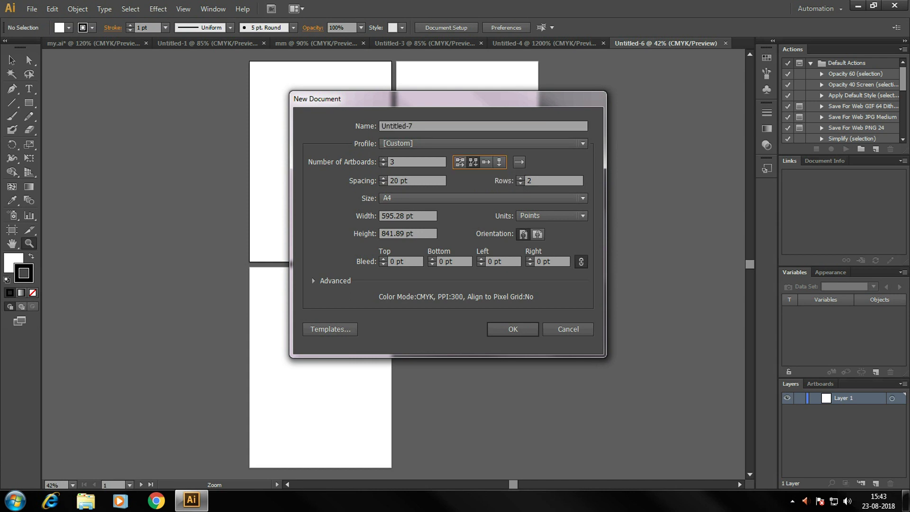
pyautogui.press('Return')
pyautogui.write('6')
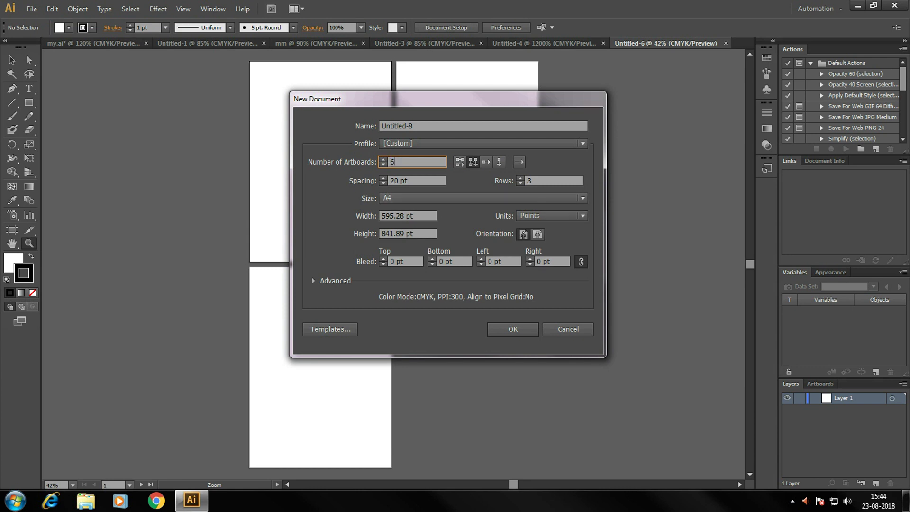
pyautogui.press('Return')
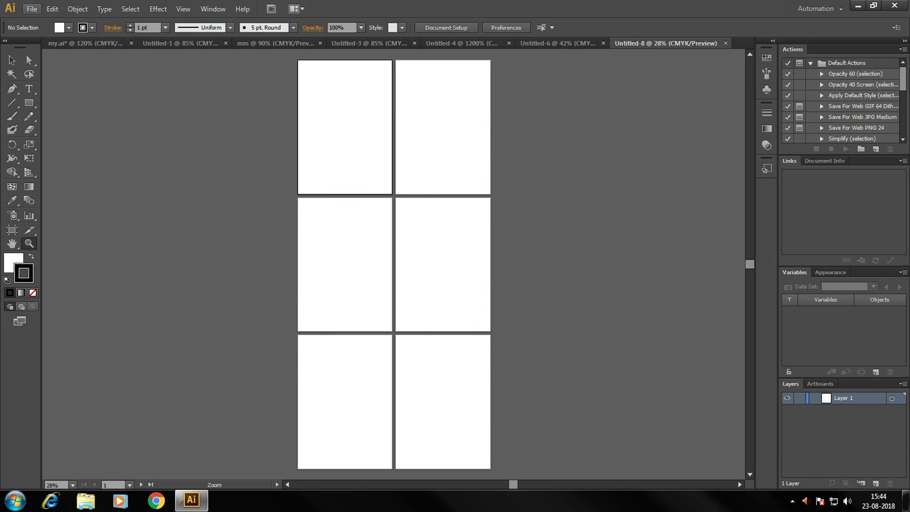
pyautogui.click(31, 8)
# - Create Untitled-9 with six artboards in Grid by Row, two rows of three
pyautogui.click(52, 21)
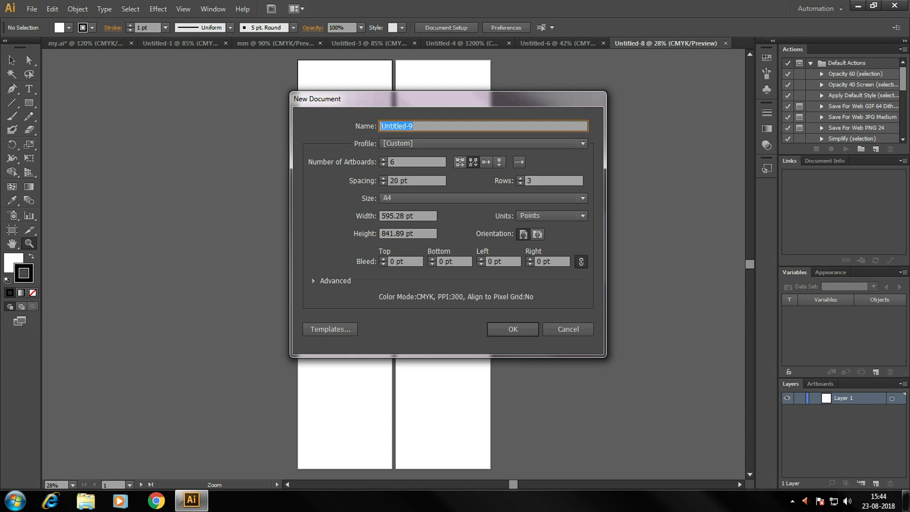
pyautogui.click(459, 162)
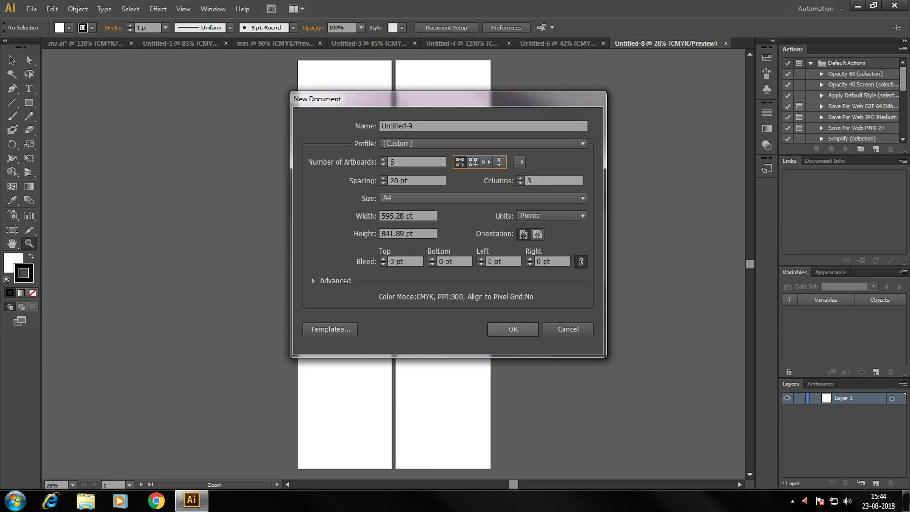
pyautogui.click(512, 328)
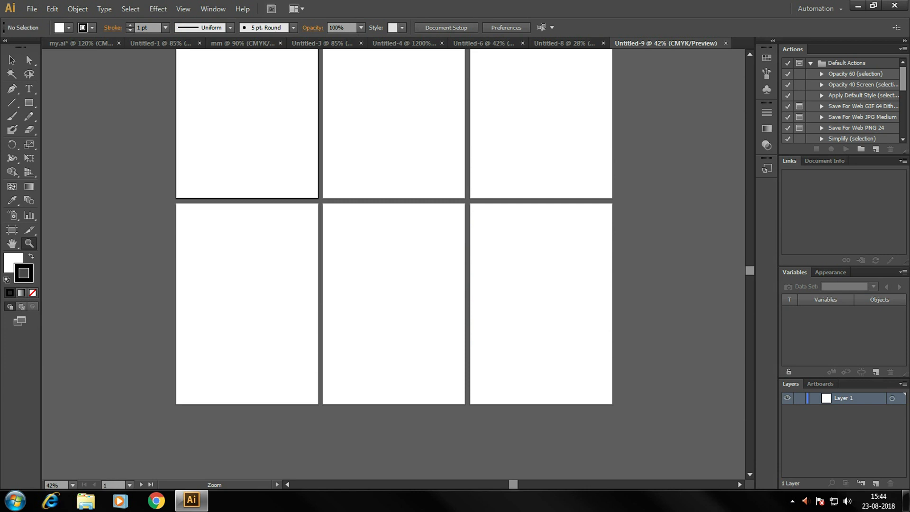
# - Create Untitled-10 with all six A4 artboards arranged in a single row
pyautogui.click(32, 9)
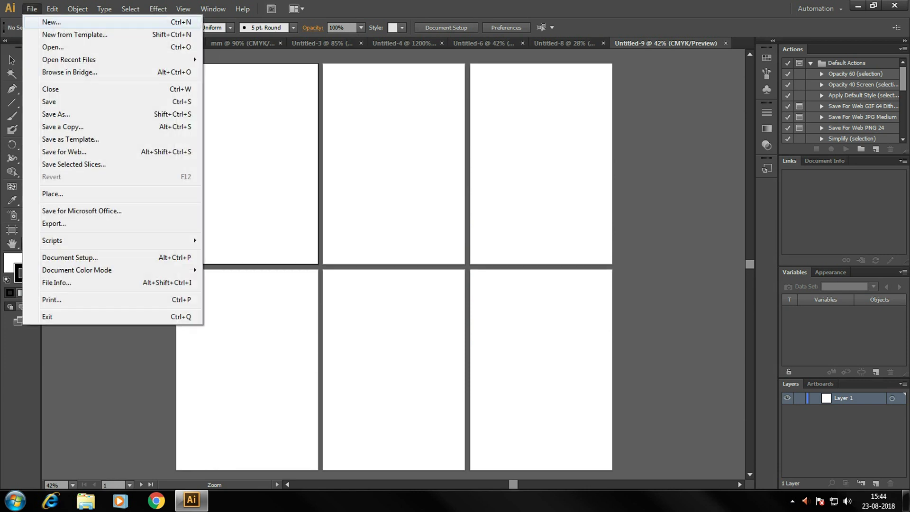
pyautogui.click(51, 22)
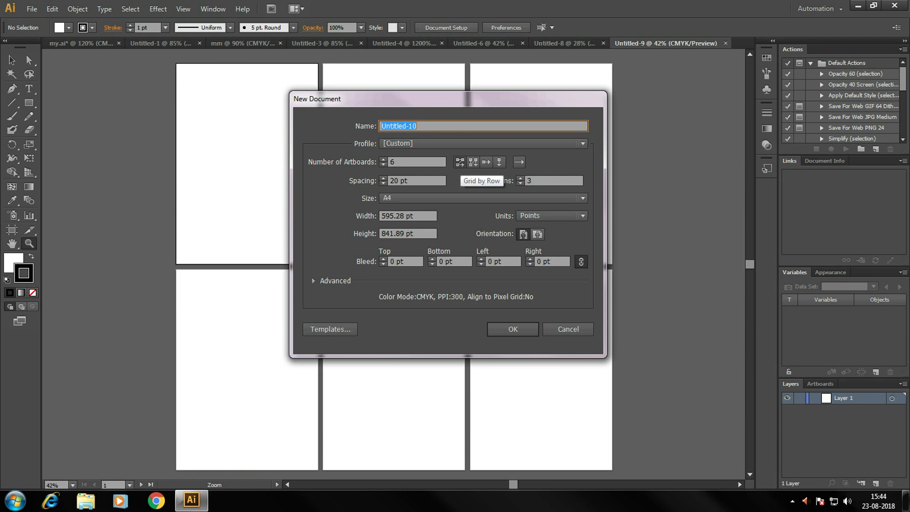
pyautogui.click(459, 161)
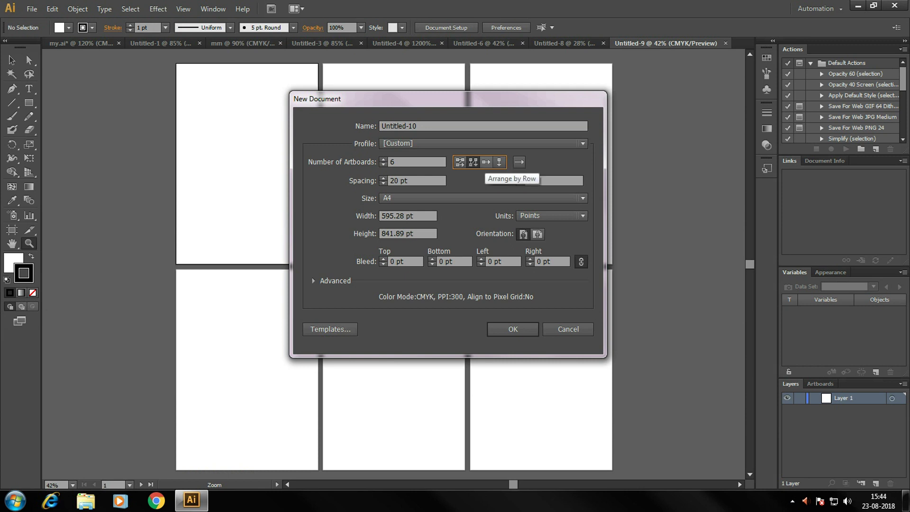
pyautogui.click(486, 162)
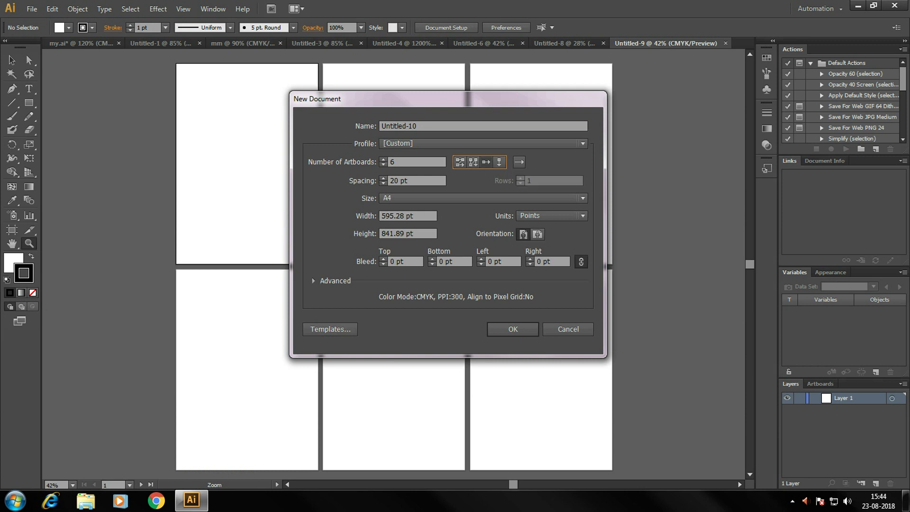
pyautogui.click(513, 329)
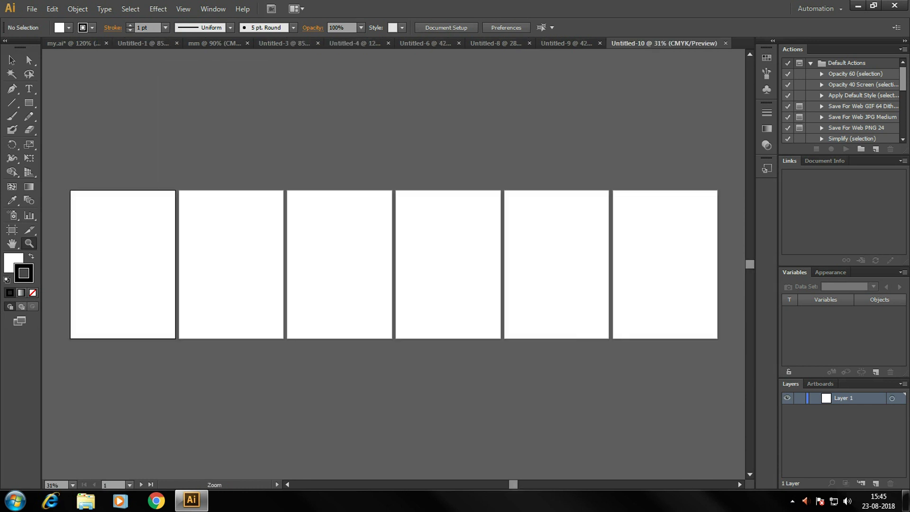
# - Create Untitled-11 with a single A4 portrait artboard
pyautogui.click(32, 9)
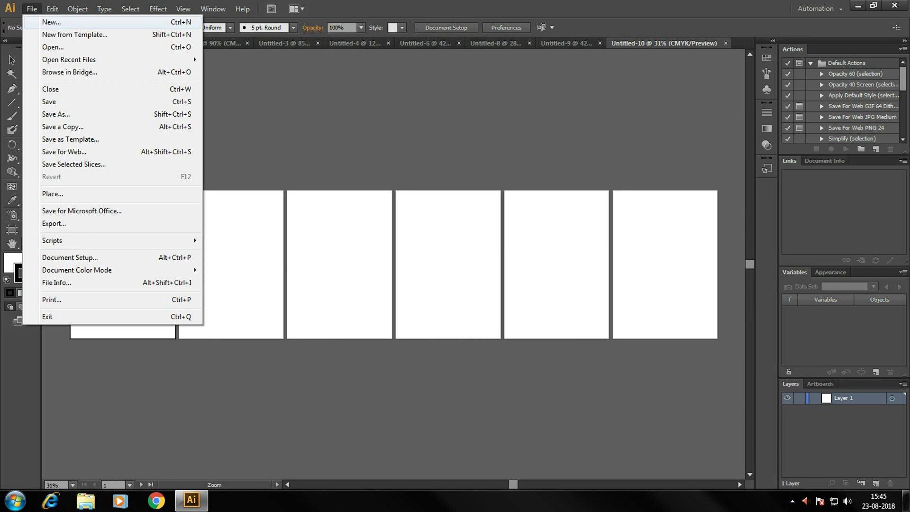
pyautogui.click(51, 22)
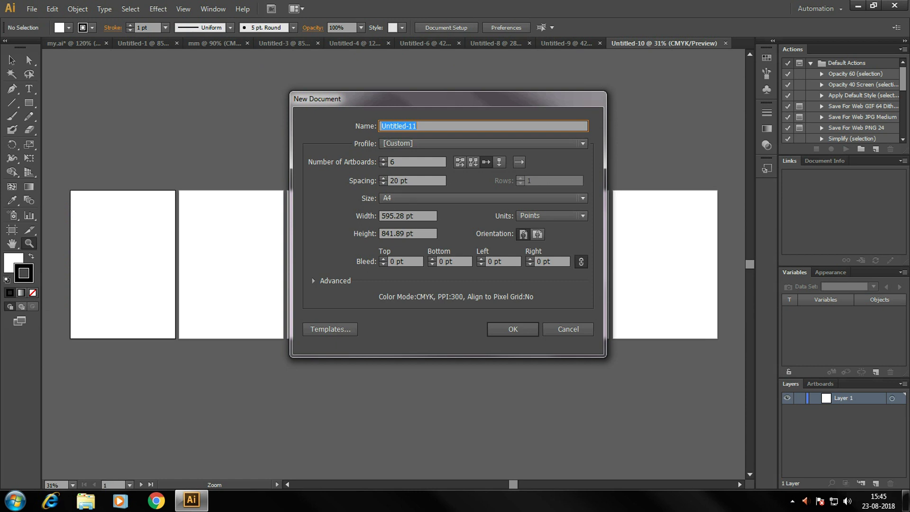
pyautogui.hotkey('shift', 'Tab')
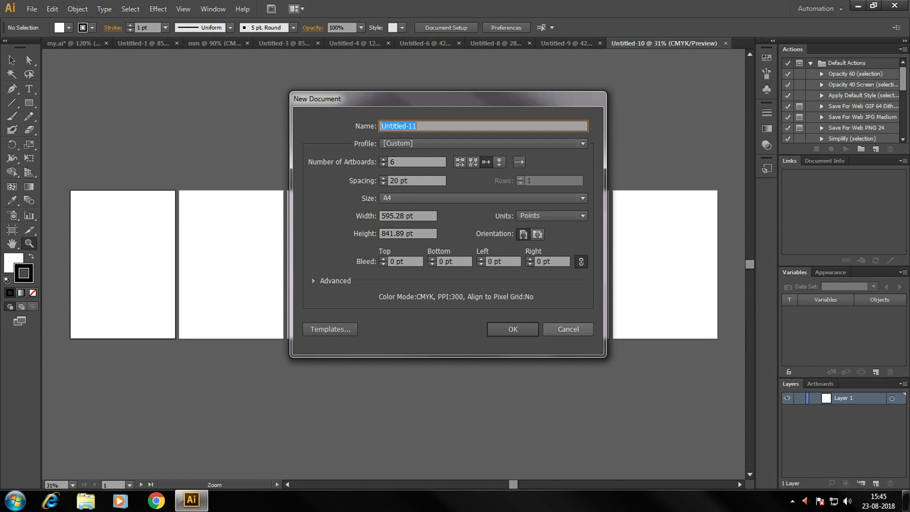
pyautogui.press('Tab')
pyautogui.press('Tab')
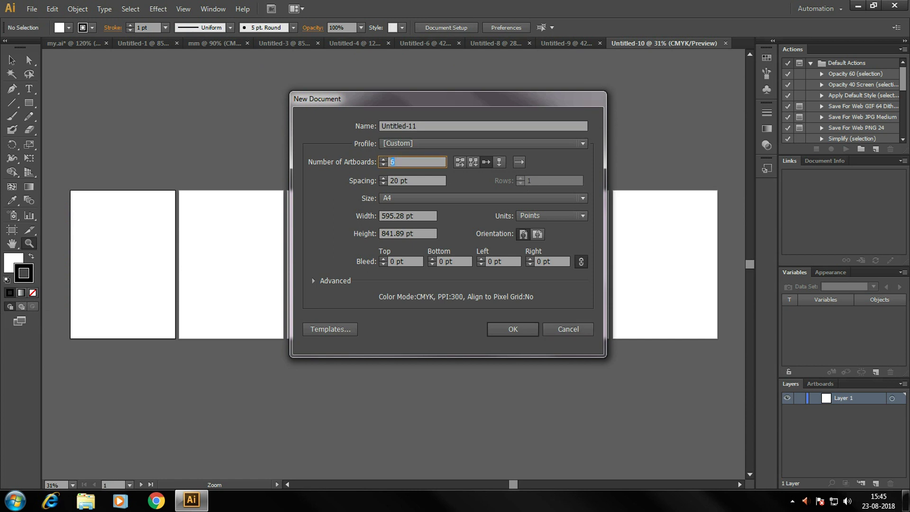
pyautogui.write('1')
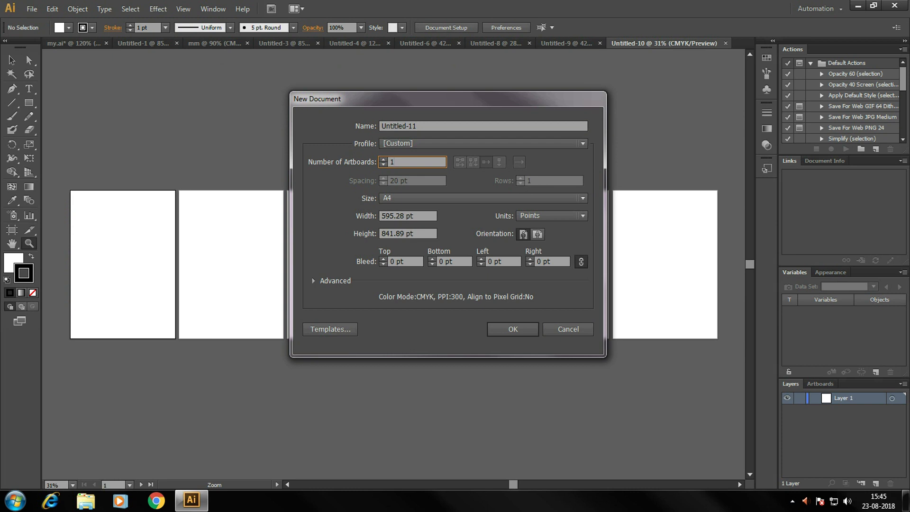
pyautogui.press('Return')
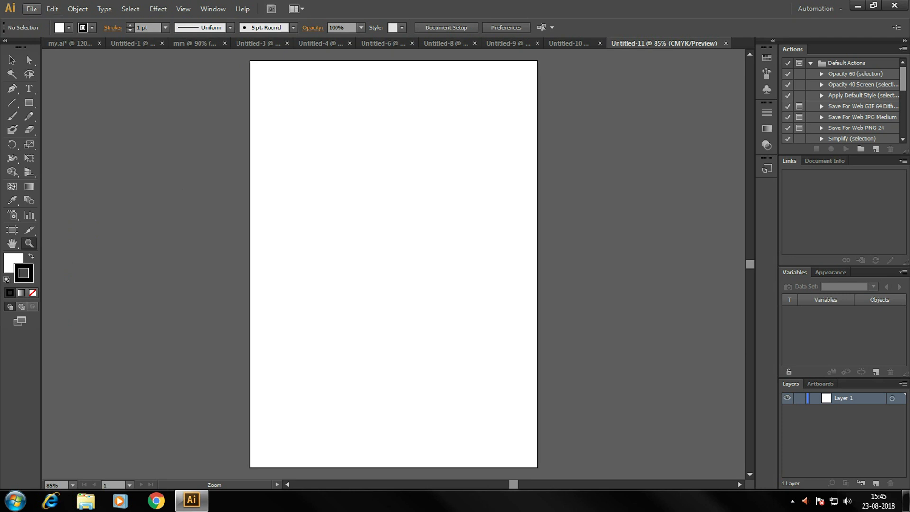
pyautogui.click(32, 9)
# - Create Untitled-12 with two side-by-side A4 artboards, then bring up Letter-size Untitled-3 settings
pyautogui.click(39, 18)
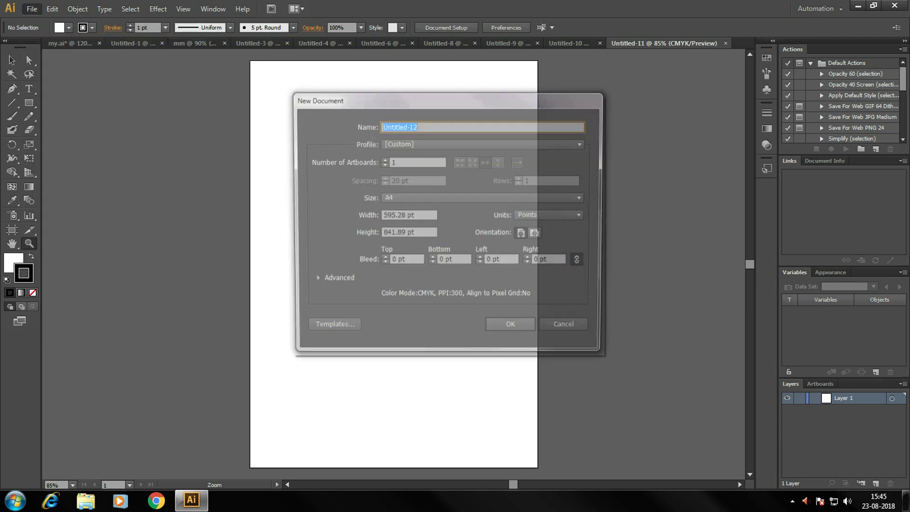
pyautogui.press('Tab')
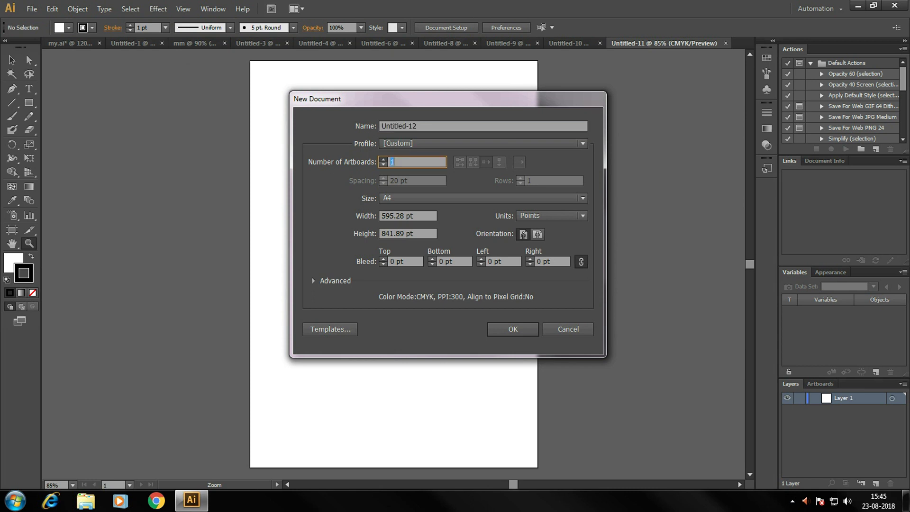
pyautogui.write('2')
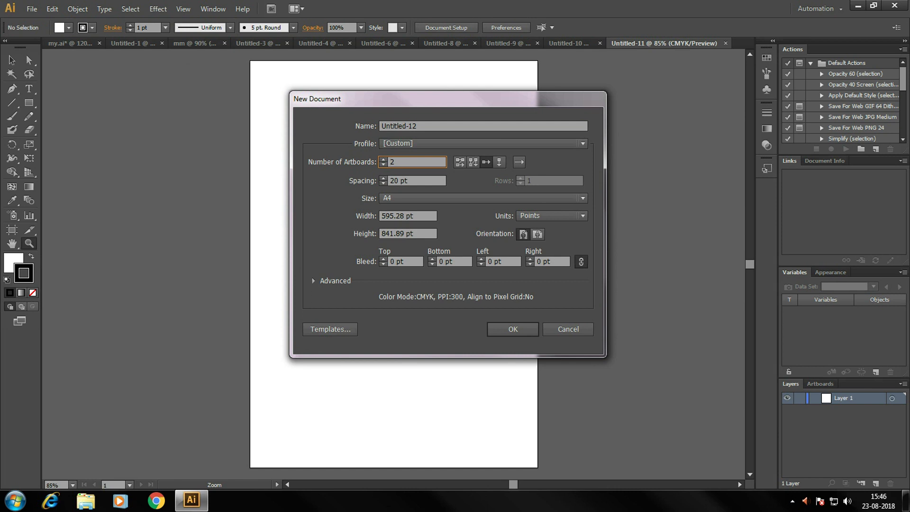
pyautogui.click(512, 329)
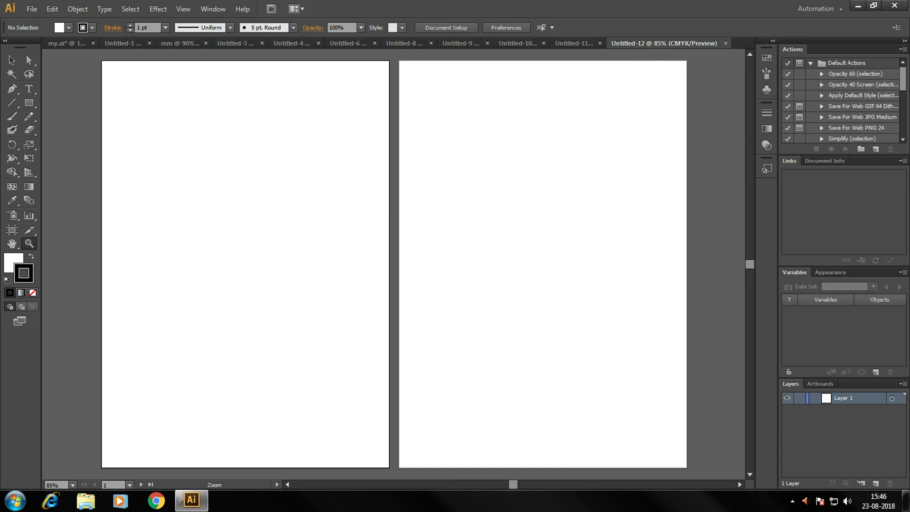
pyautogui.click(32, 9)
pyautogui.click(47, 21)
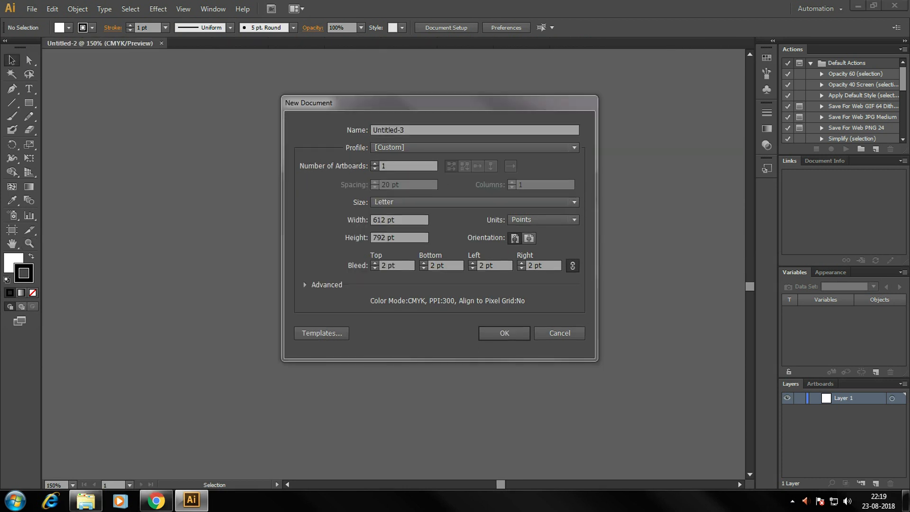
# - Try the Inches, Millimeters, Centimeters and Pixels units in turn for the new document
pyautogui.click(542, 220)
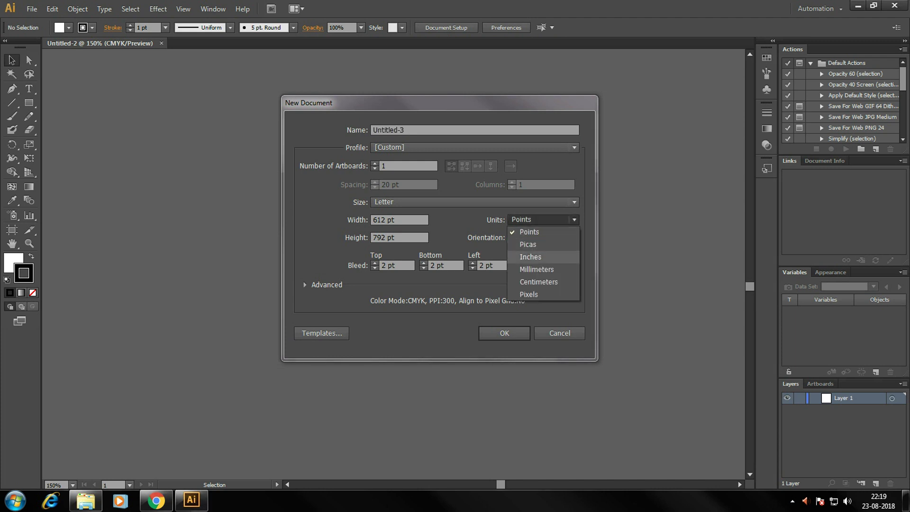
pyautogui.click(530, 256)
pyautogui.click(542, 220)
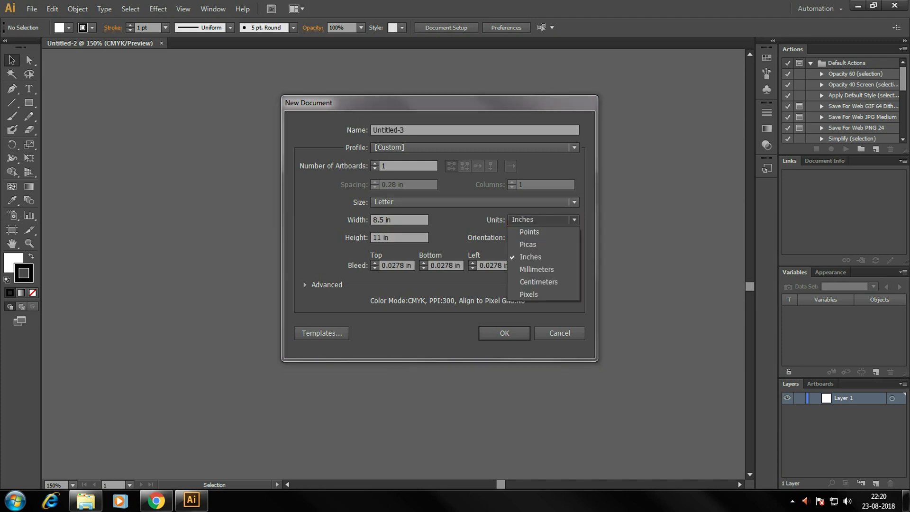
pyautogui.click(536, 268)
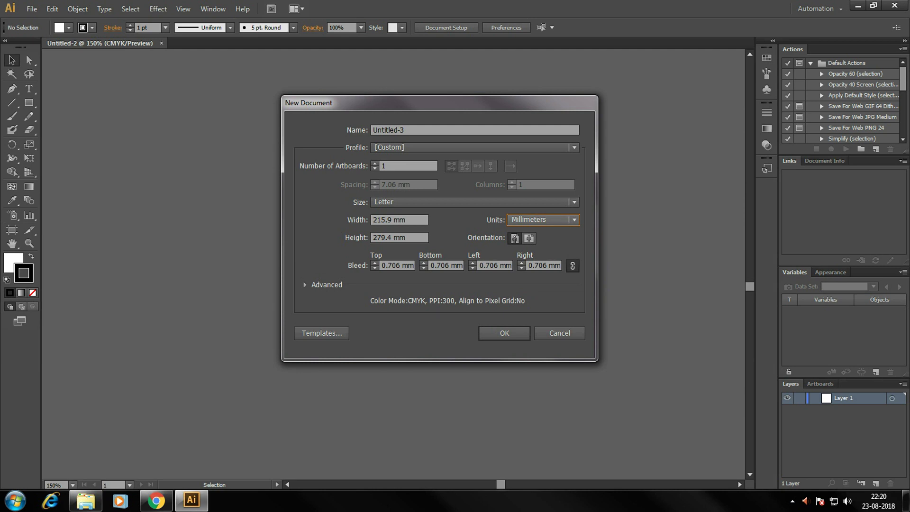
pyautogui.click(542, 219)
pyautogui.click(538, 281)
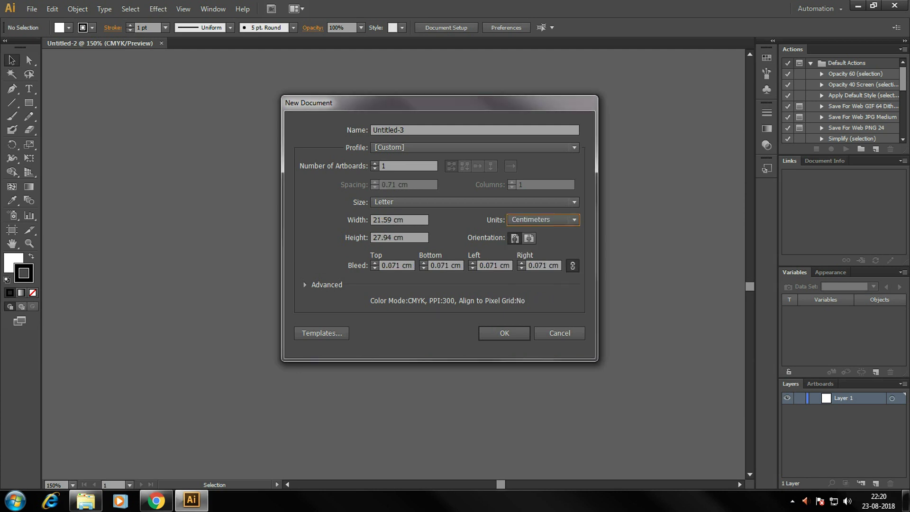
pyautogui.click(542, 219)
pyautogui.click(529, 293)
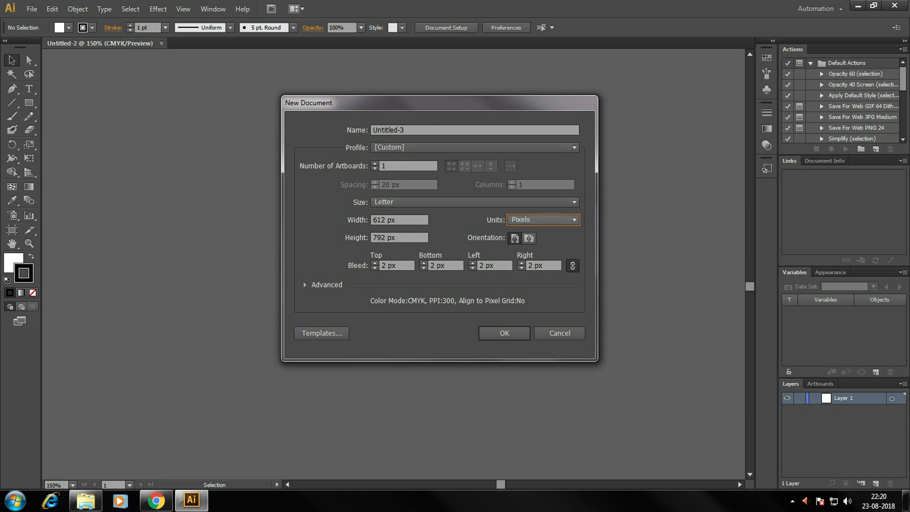
# - Settle on Inches and create Untitled-3 as a portrait Letter document
pyautogui.click(543, 220)
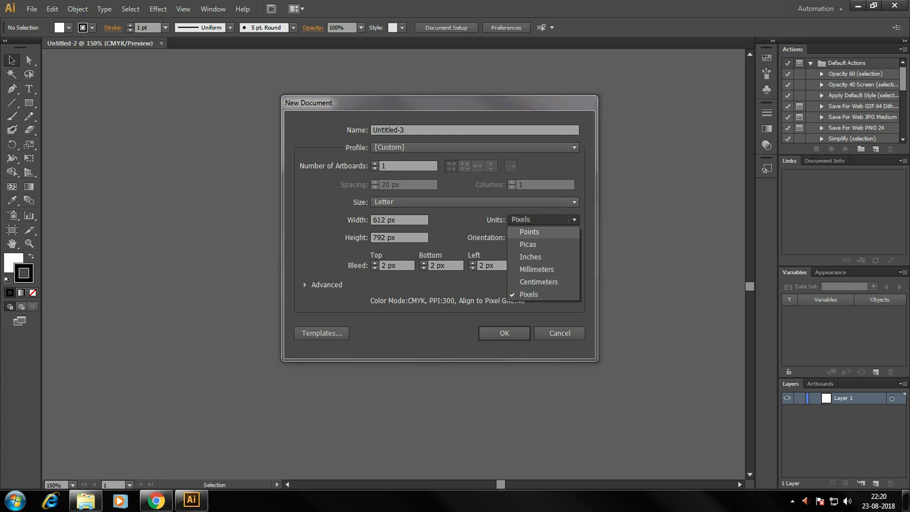
pyautogui.press('Down')
pyautogui.press('Down')
pyautogui.press('Return')
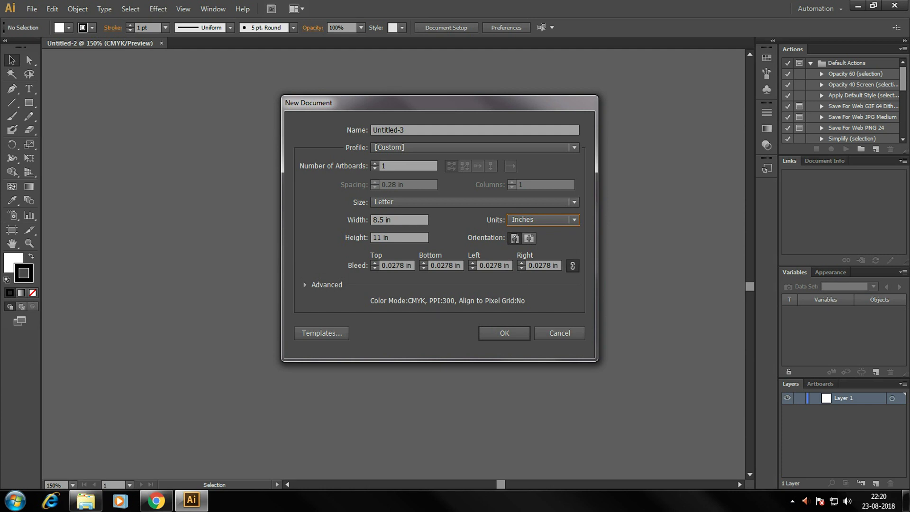
pyautogui.press('Tab')
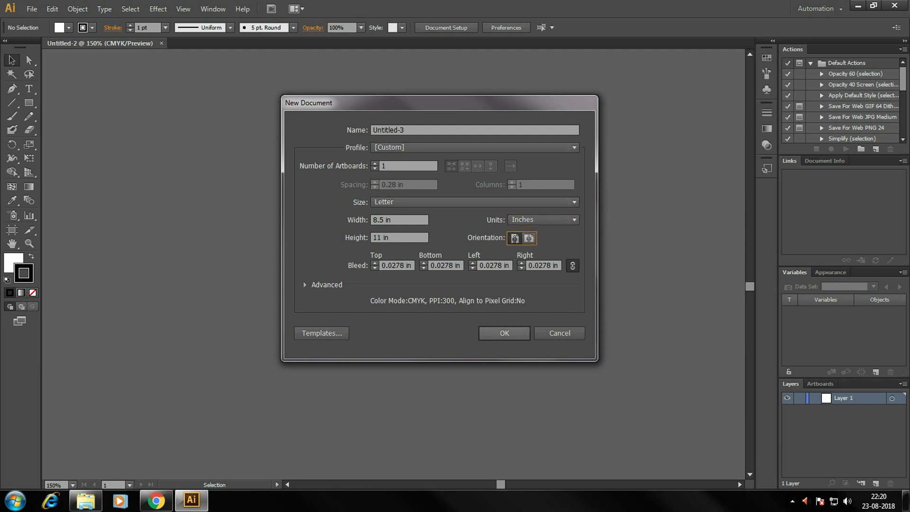
pyautogui.press('Return')
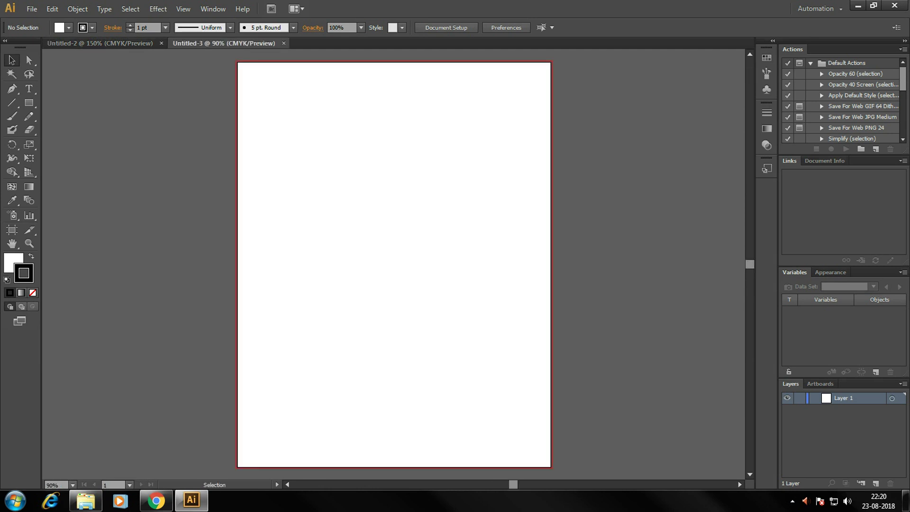
# - Create Untitled-4 as a landscape Letter document, then start another new document with Ctrl+N
pyautogui.click(32, 9)
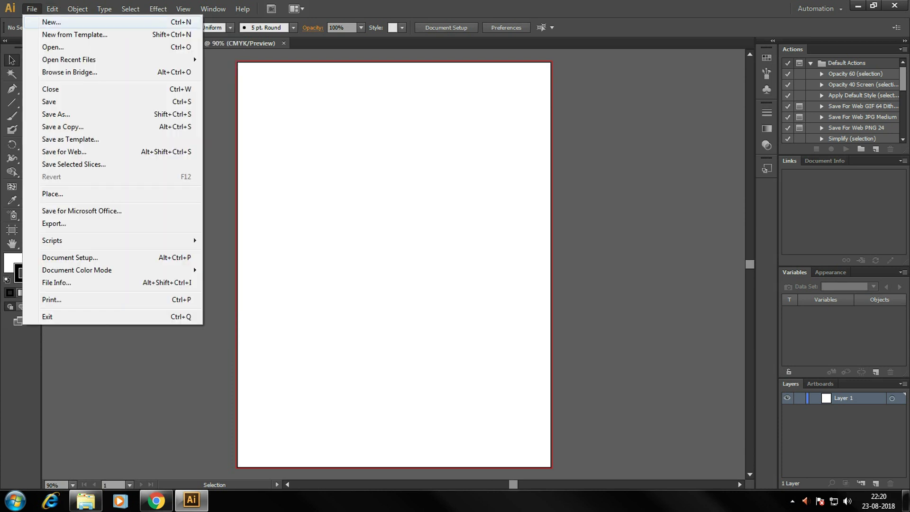
pyautogui.click(51, 22)
pyautogui.click(529, 238)
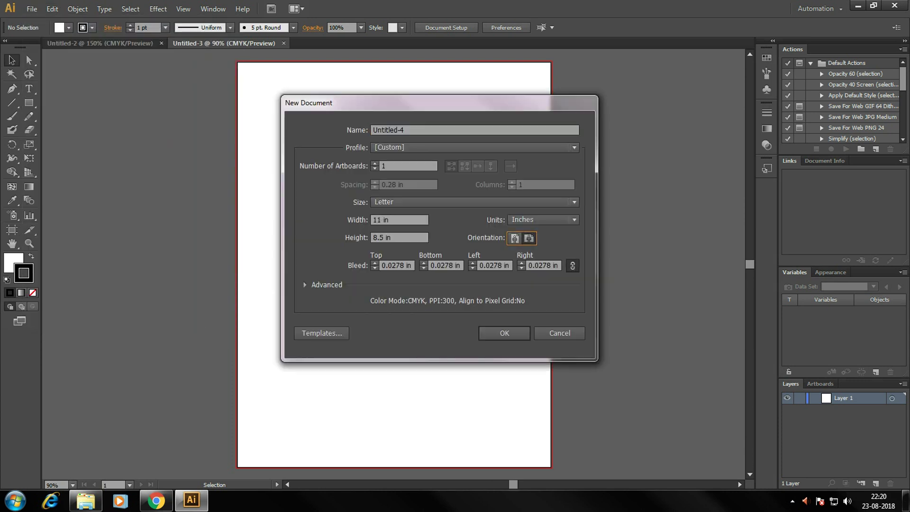
pyautogui.click(504, 333)
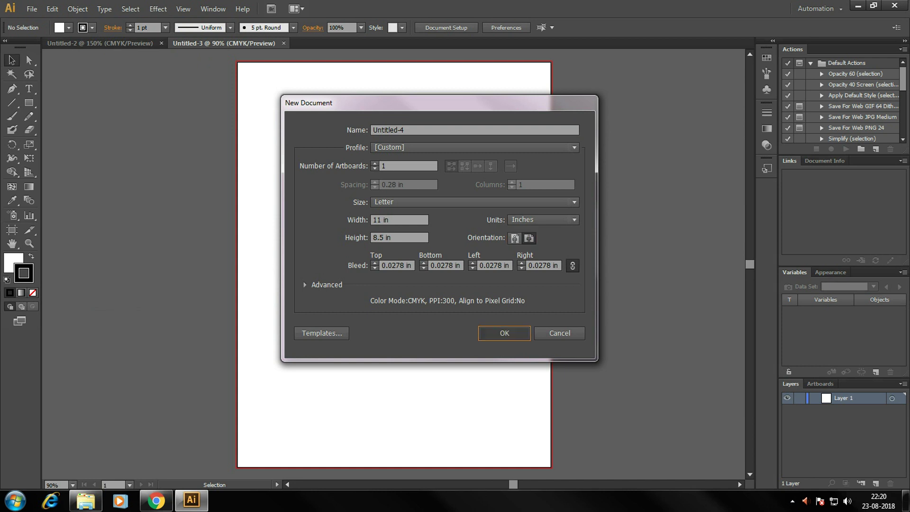
pyautogui.hotkey('ctrl', 'n')
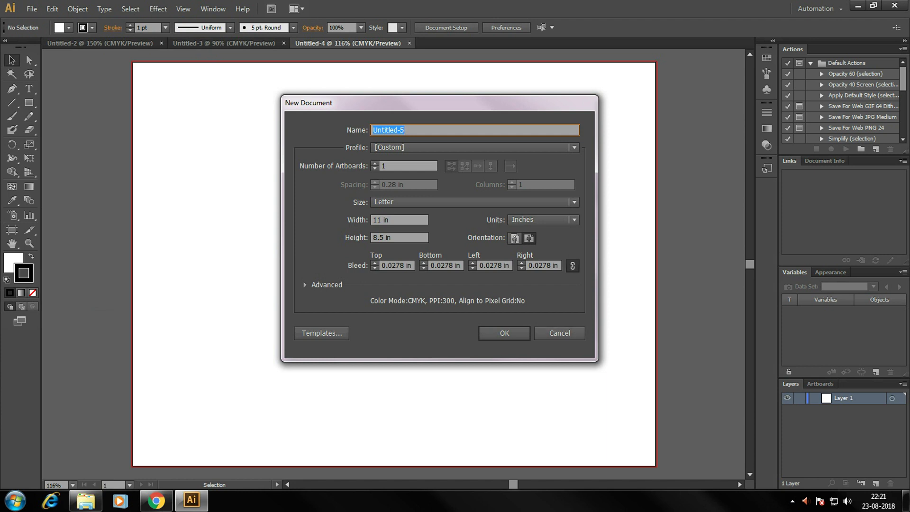
# - Create landscape Untitled-5 with a 1 in bleed on all sides, units toggled to millimeters and back to inches
pyautogui.write('1')
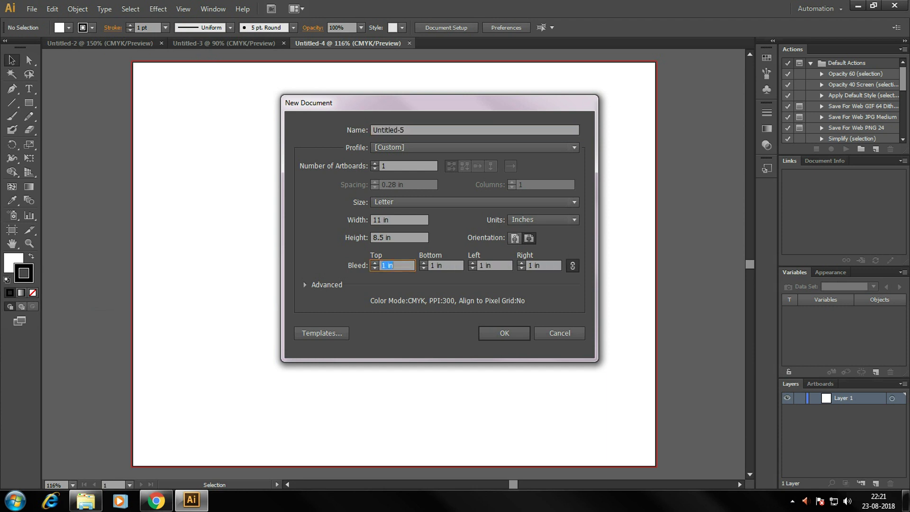
pyautogui.click(543, 219)
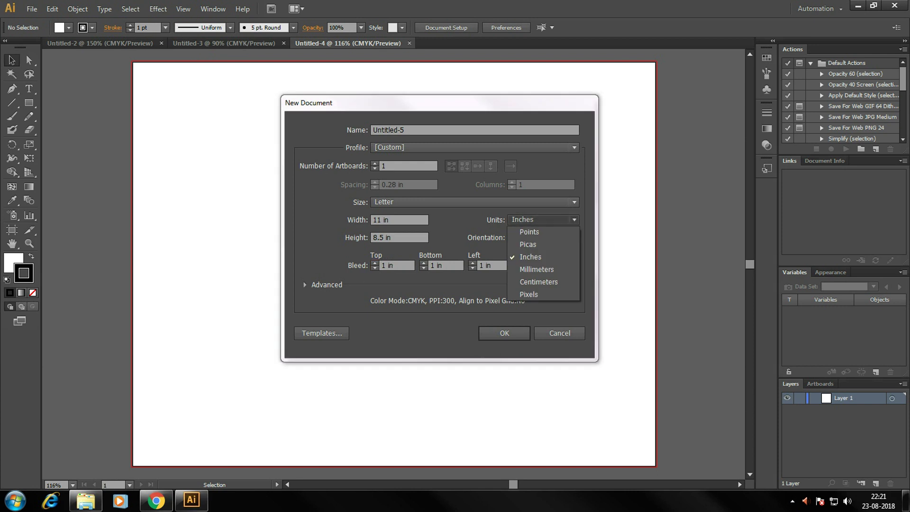
pyautogui.click(536, 269)
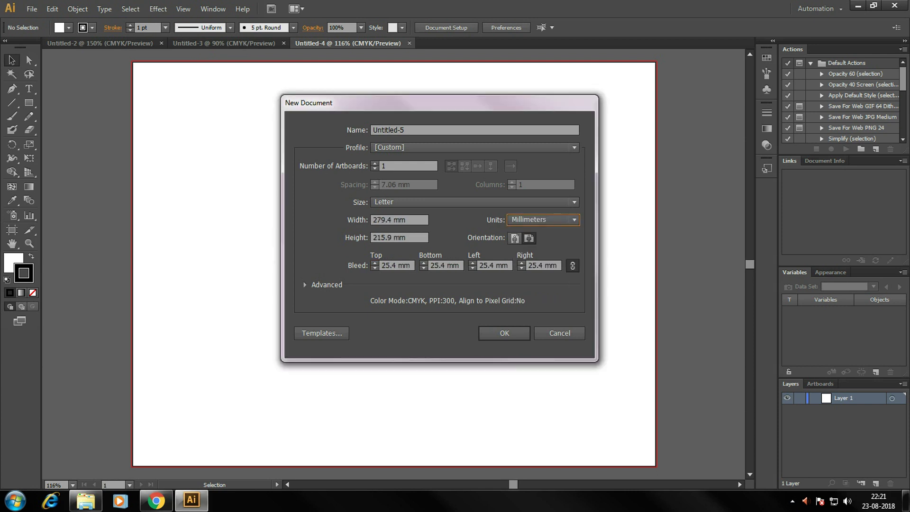
pyautogui.press('Tab')
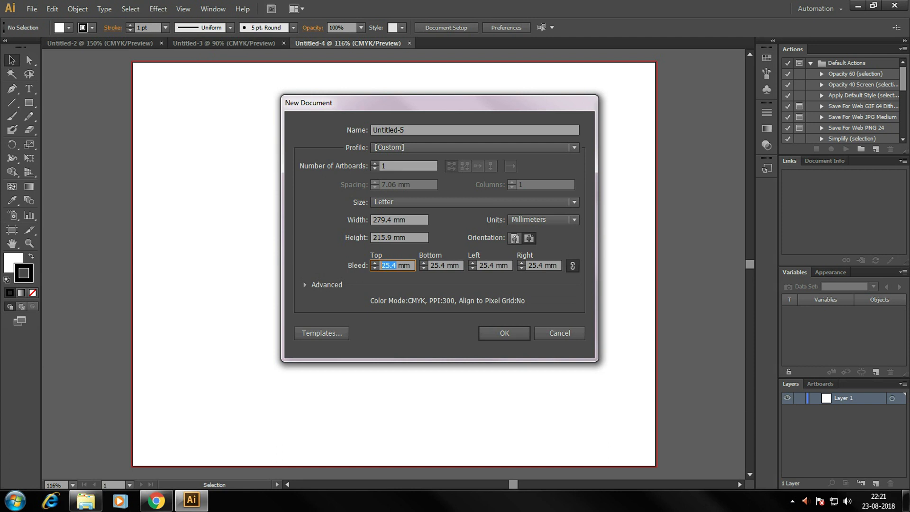
pyautogui.click(531, 219)
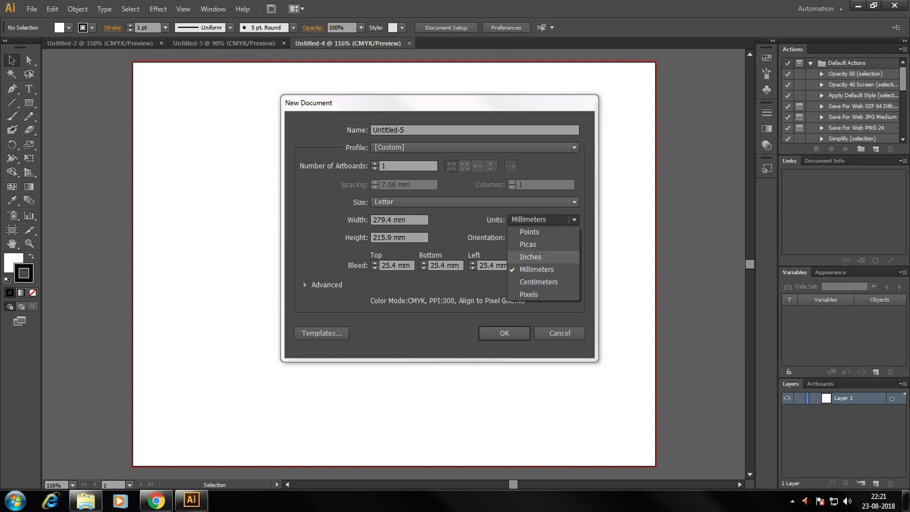
pyautogui.click(530, 257)
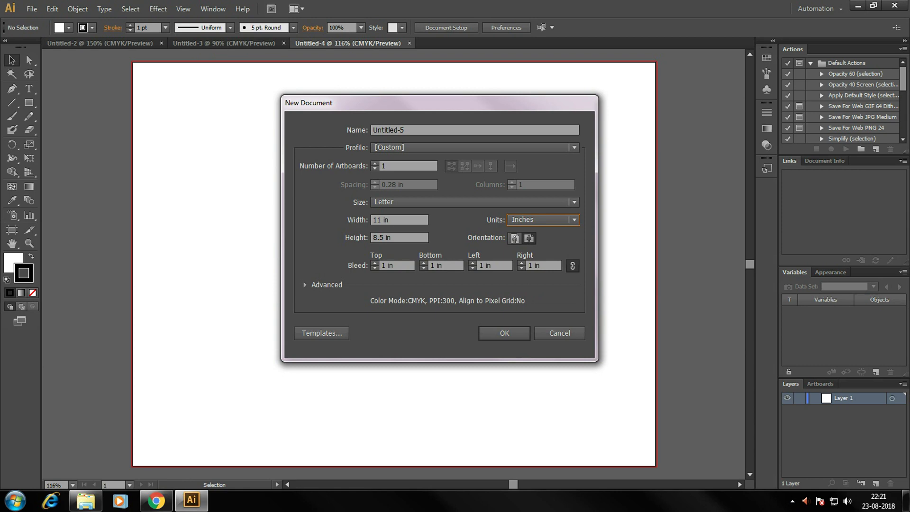
pyautogui.press('Return')
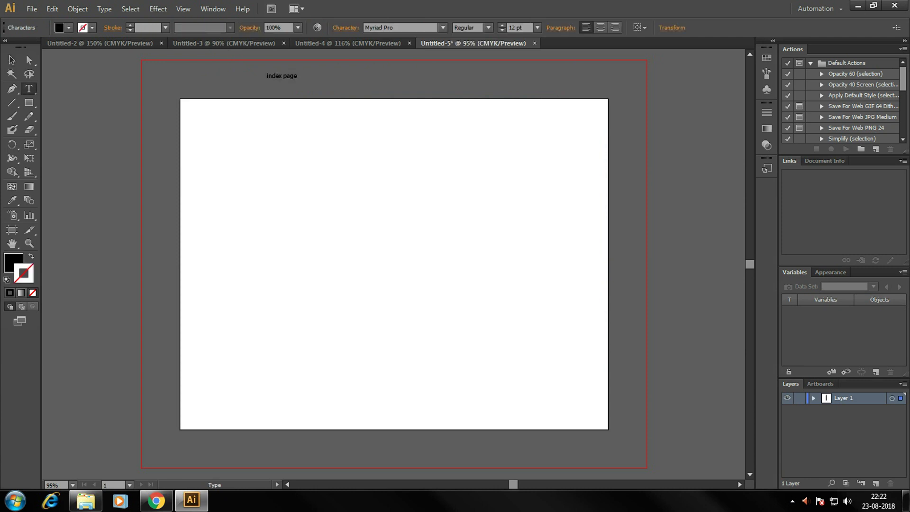
# - Finish the 'index page' text line above the artboard
pyautogui.press('Return')
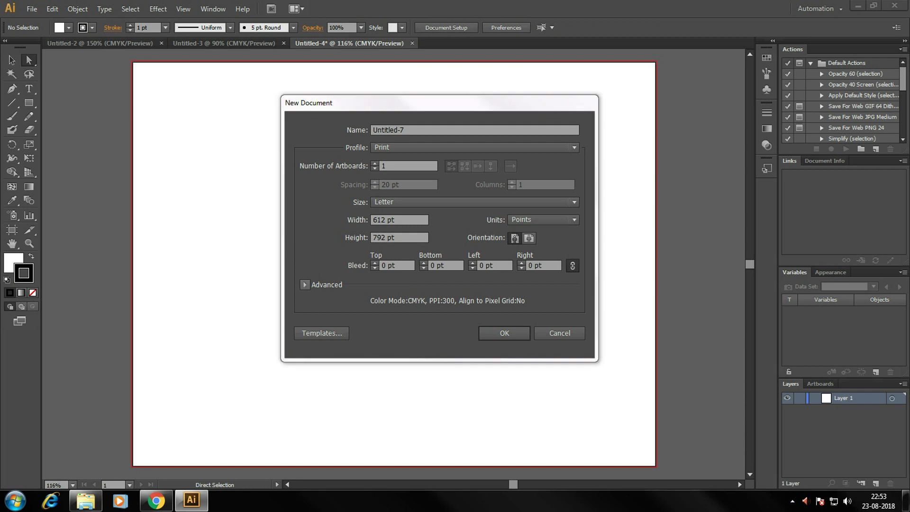
# - Show the Advanced options and set Raster Effects to Screen (72 ppi)
pyautogui.press('space')
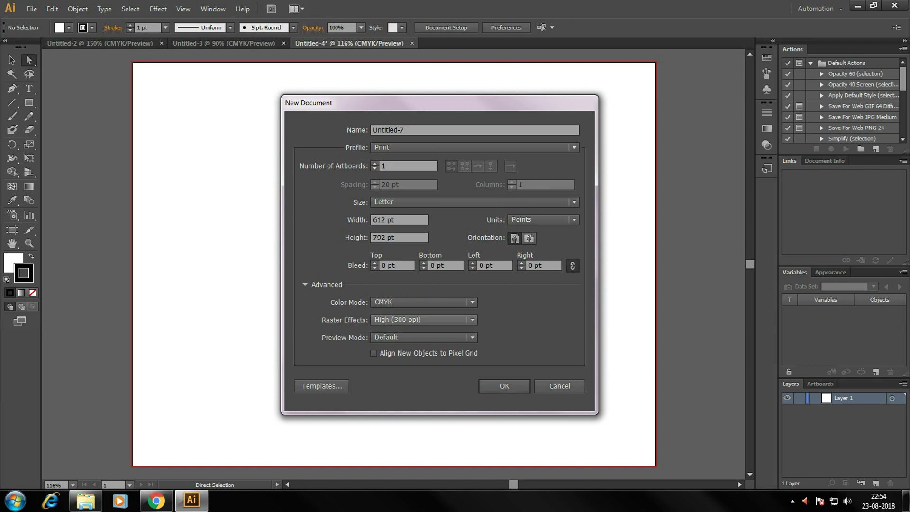
pyautogui.click(422, 319)
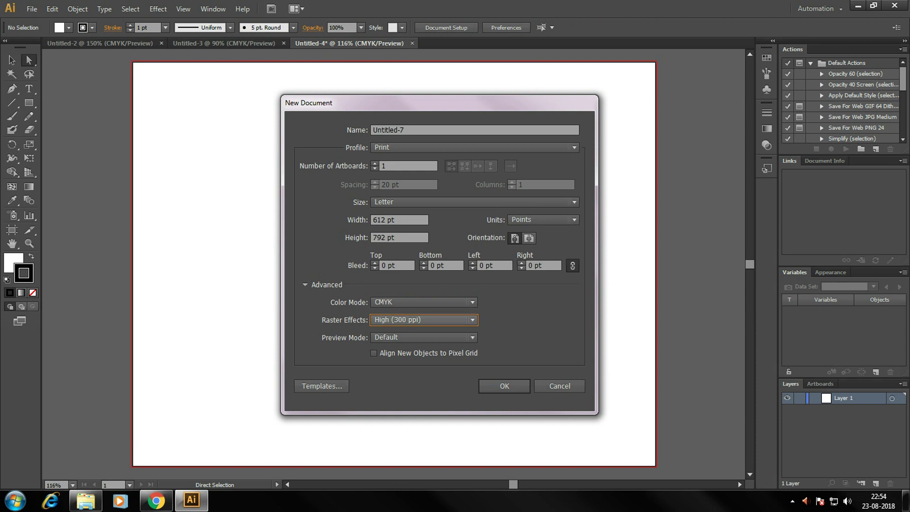
pyautogui.hotkey('alt', 'Down')
pyautogui.press('Down')
pyautogui.press('Down')
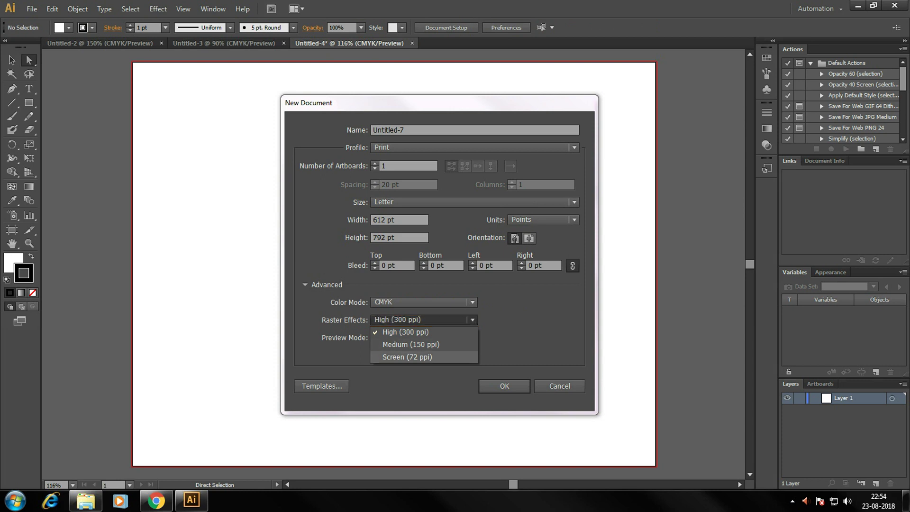
pyautogui.press('Return')
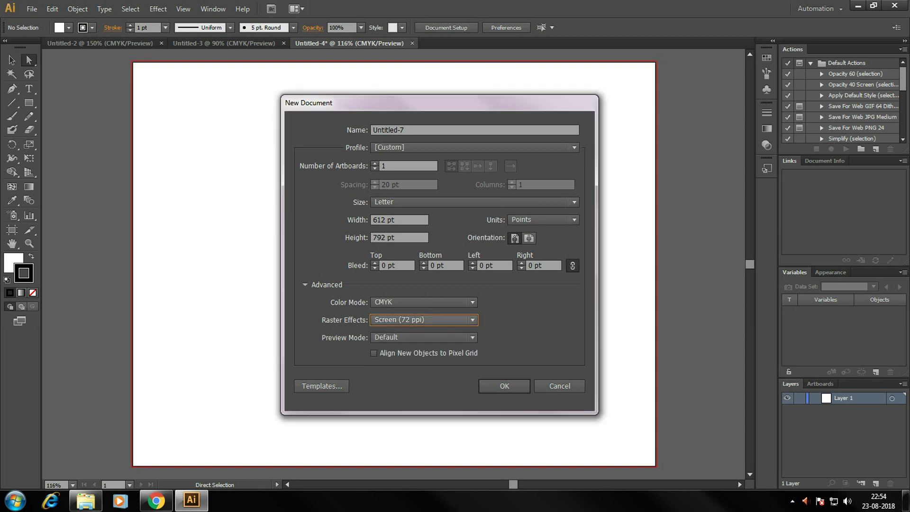